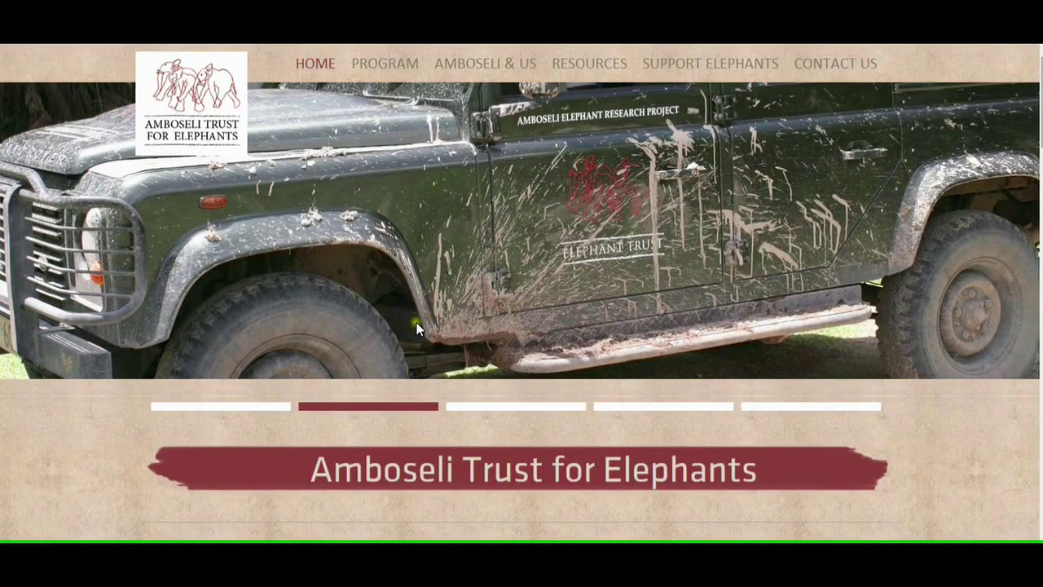
- Look over the home page and open the Support Elephants page
{"action": "scroll", "coordinate": [445, 366], "scroll_direction": "down", "scroll_amount": 4}
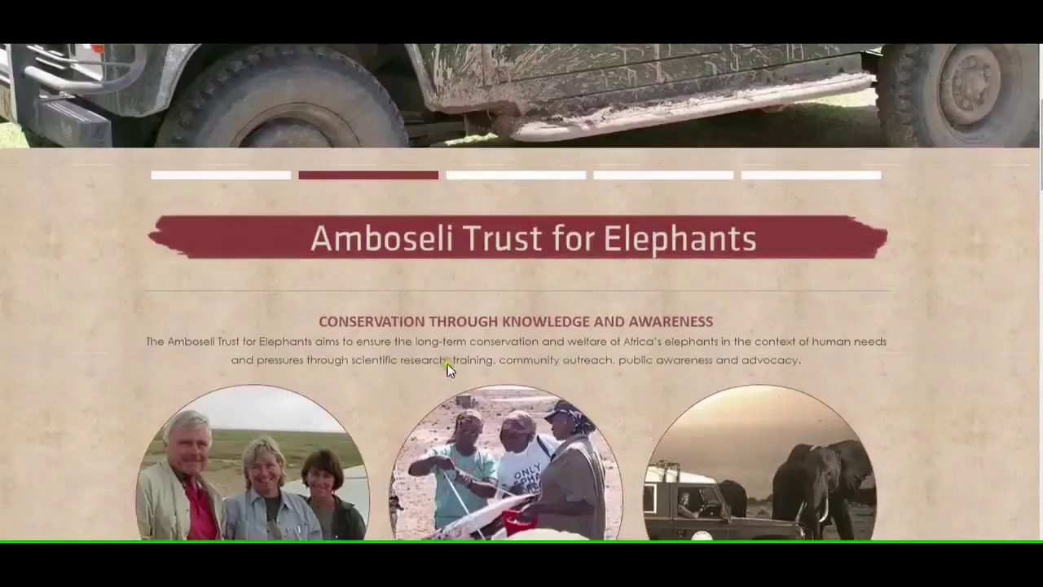
{"action": "scroll", "coordinate": [448, 367], "scroll_direction": "up", "scroll_amount": 4}
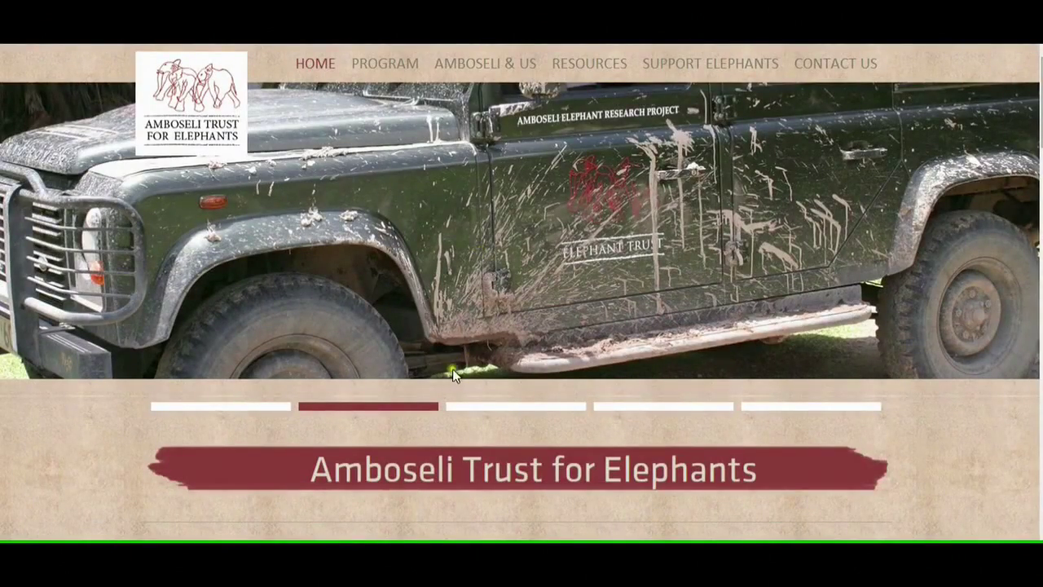
{"action": "scroll", "coordinate": [452, 373], "scroll_direction": "down", "scroll_amount": 8}
{"action": "scroll", "coordinate": [424, 383], "scroll_direction": "up", "scroll_amount": 8}
{"action": "scroll", "coordinate": [553, 291], "scroll_direction": "down", "scroll_amount": 8}
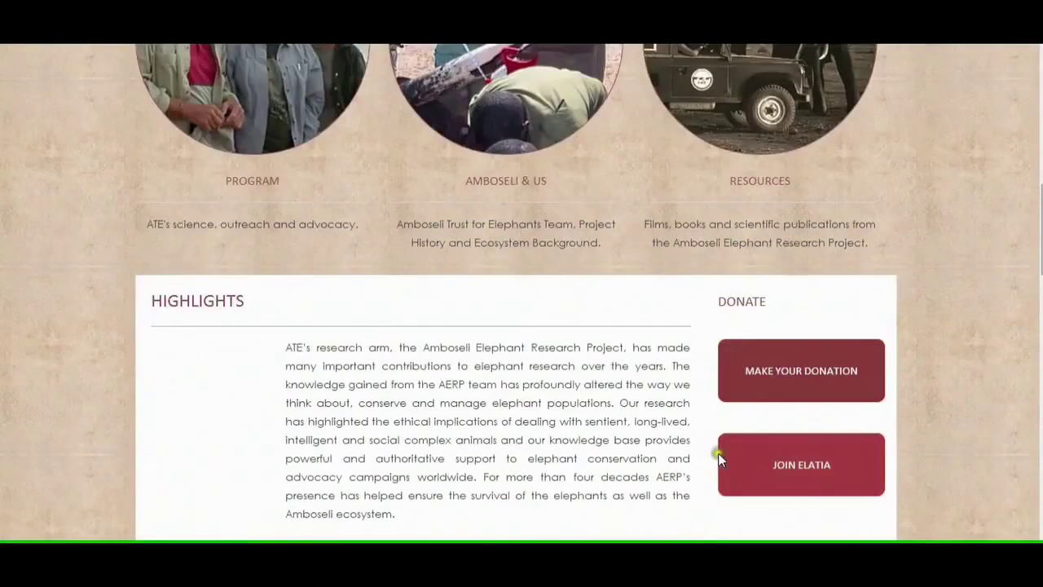
{"action": "scroll", "coordinate": [758, 453], "scroll_direction": "up", "scroll_amount": 8}
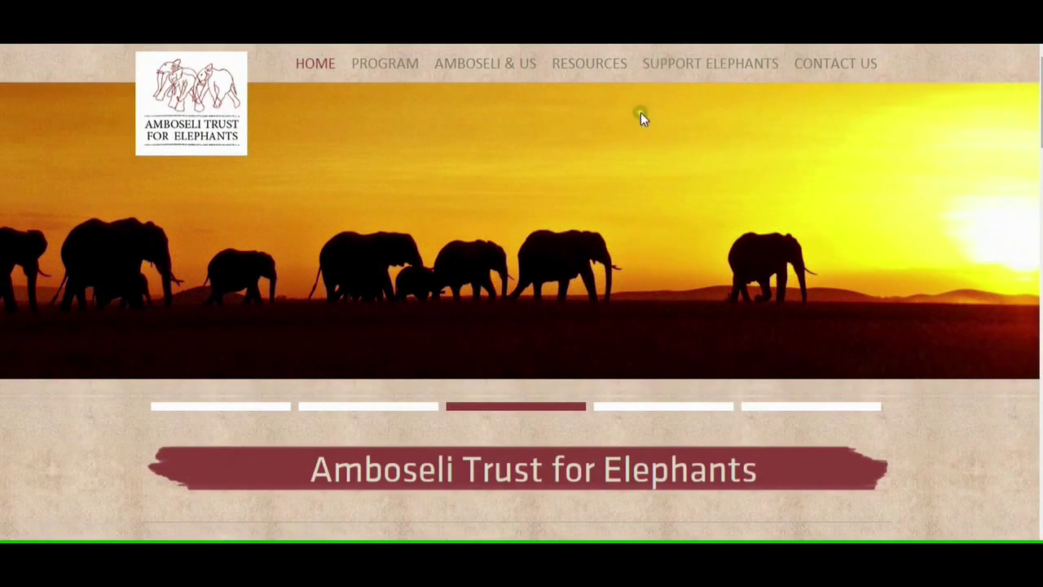
{"action": "left_click", "coordinate": [692, 65]}
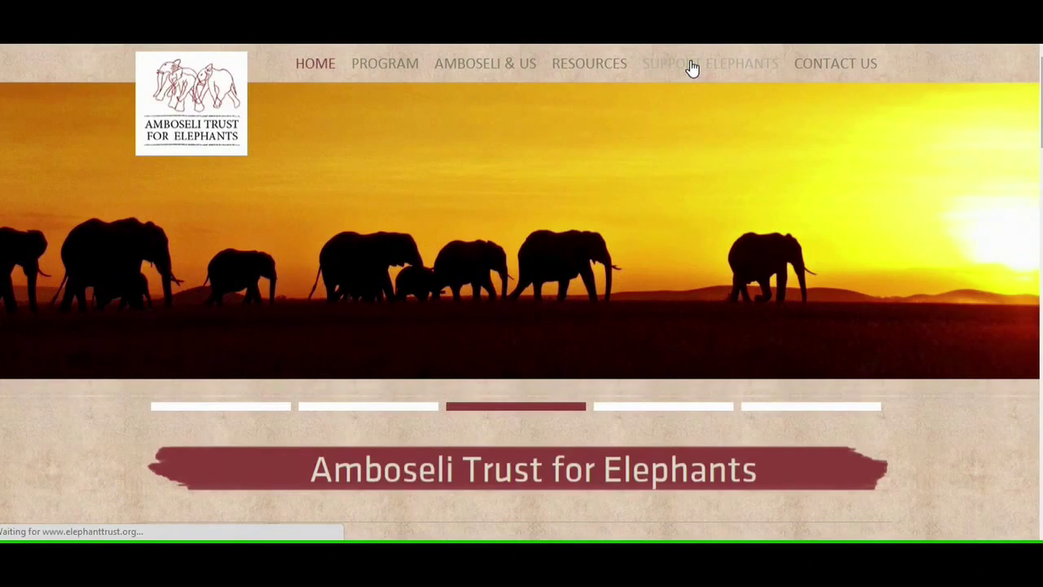
- Go to The Elatia Project section of the Support Elephants page and open its full details
{"action": "scroll", "coordinate": [492, 252], "scroll_direction": "down", "scroll_amount": 1}
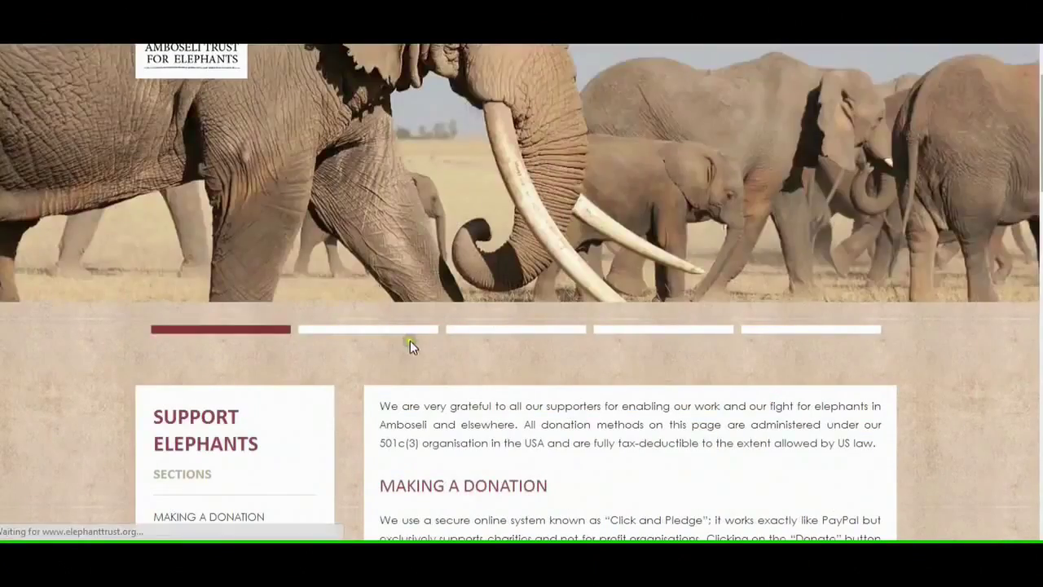
{"action": "scroll", "coordinate": [410, 343], "scroll_direction": "down", "scroll_amount": 4}
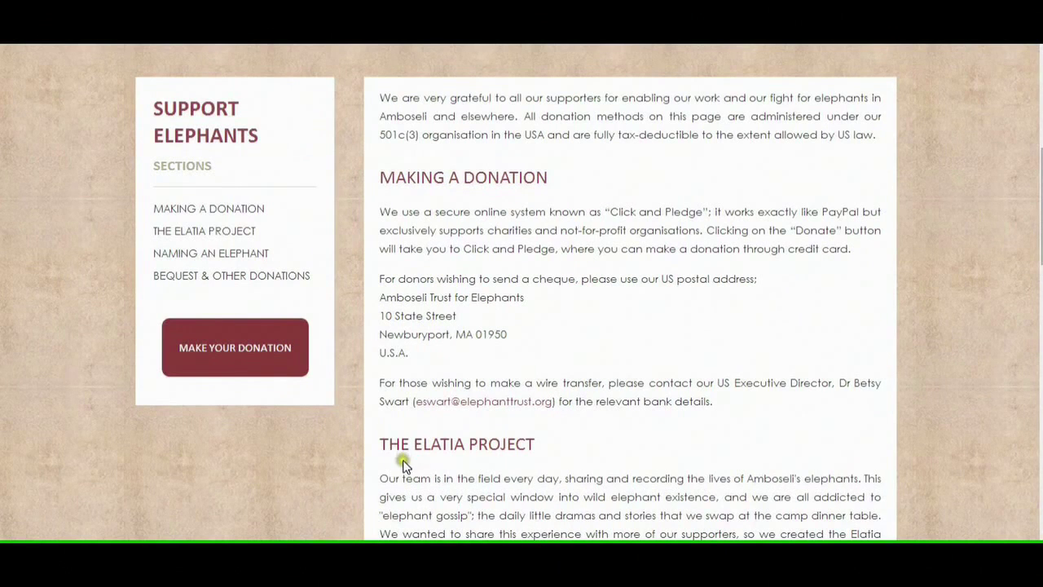
{"action": "left_click", "coordinate": [221, 239]}
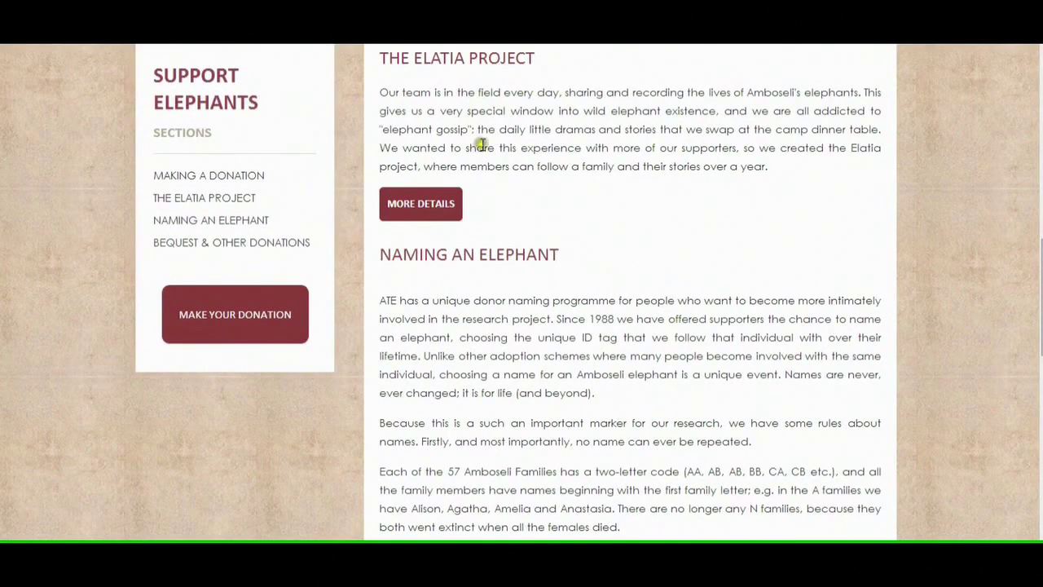
{"action": "left_click", "coordinate": [433, 209]}
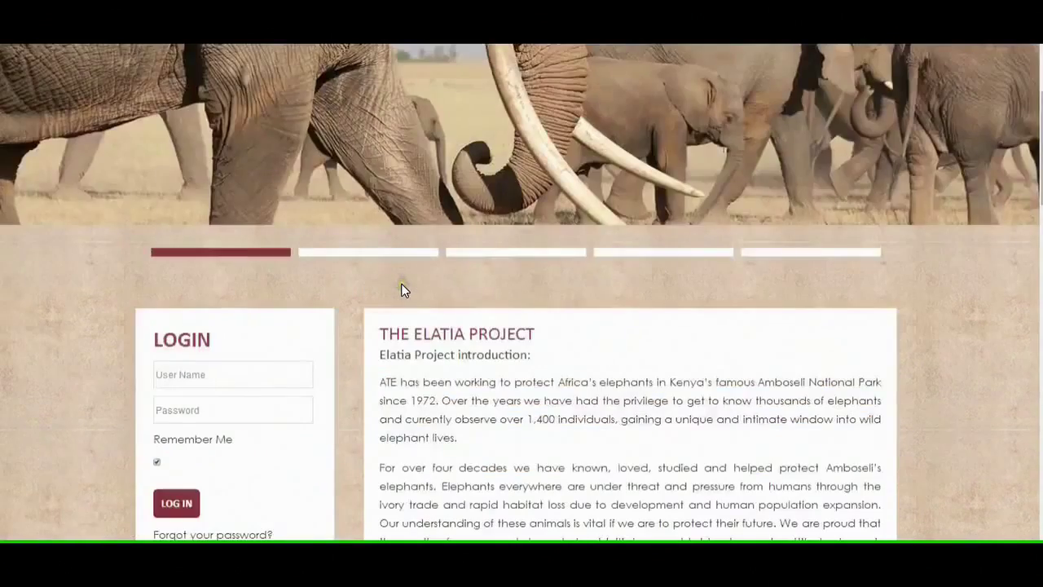
- Read the Elatia Project introduction, including the yearly donation, member benefits and how updates are delivered
{"action": "scroll", "coordinate": [444, 286], "scroll_direction": "down", "scroll_amount": 1}
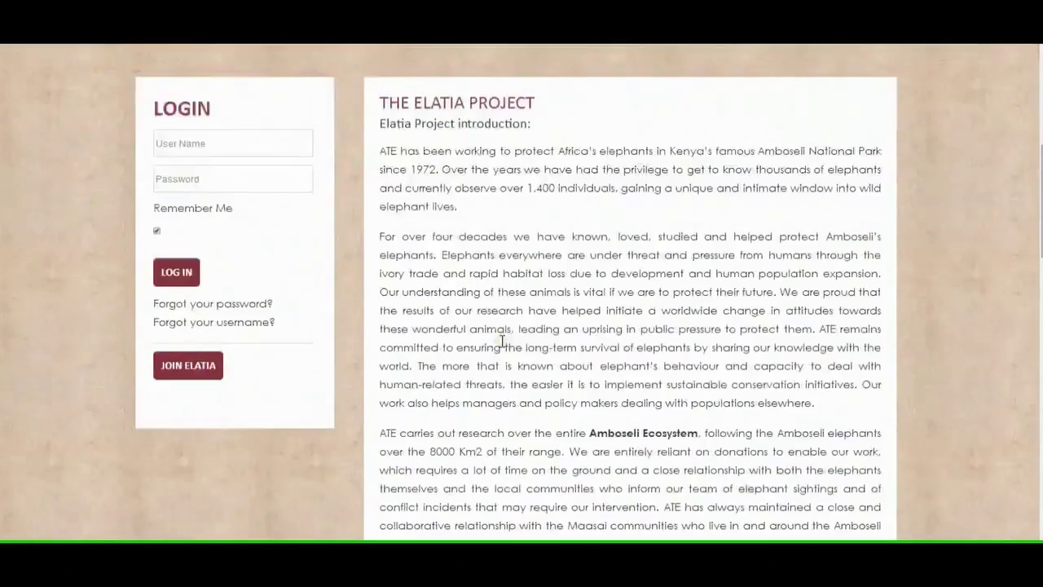
{"action": "scroll", "coordinate": [493, 333], "scroll_direction": "down", "scroll_amount": 4}
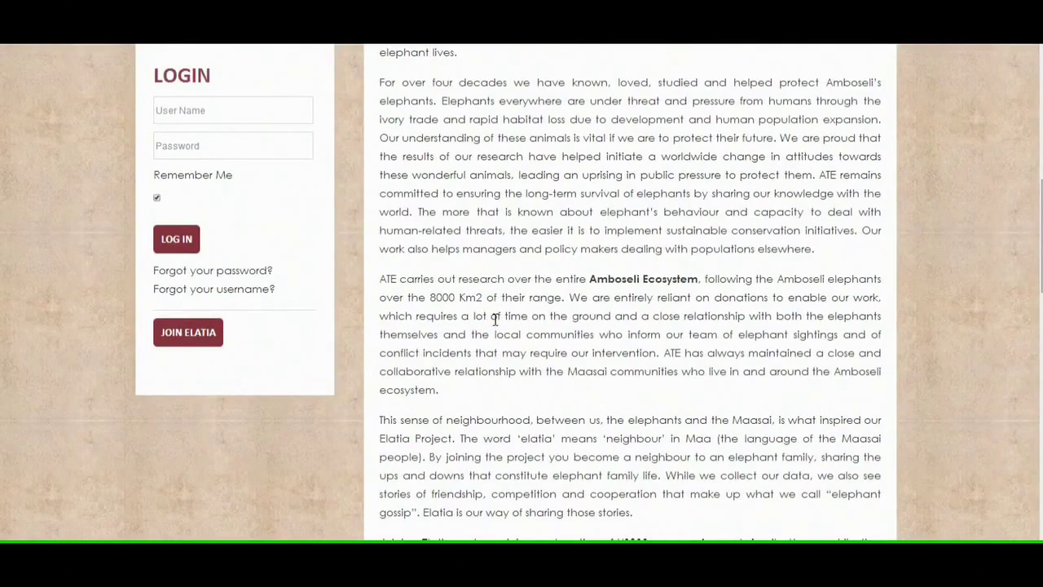
{"action": "scroll", "coordinate": [494, 320], "scroll_direction": "down", "scroll_amount": 8}
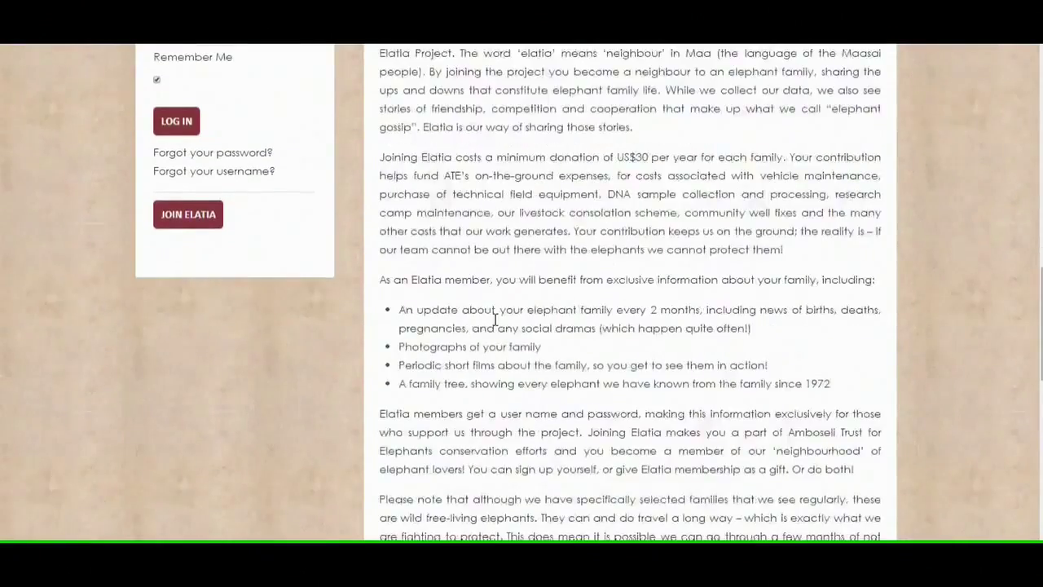
{"action": "scroll", "coordinate": [494, 320], "scroll_direction": "down", "scroll_amount": 2}
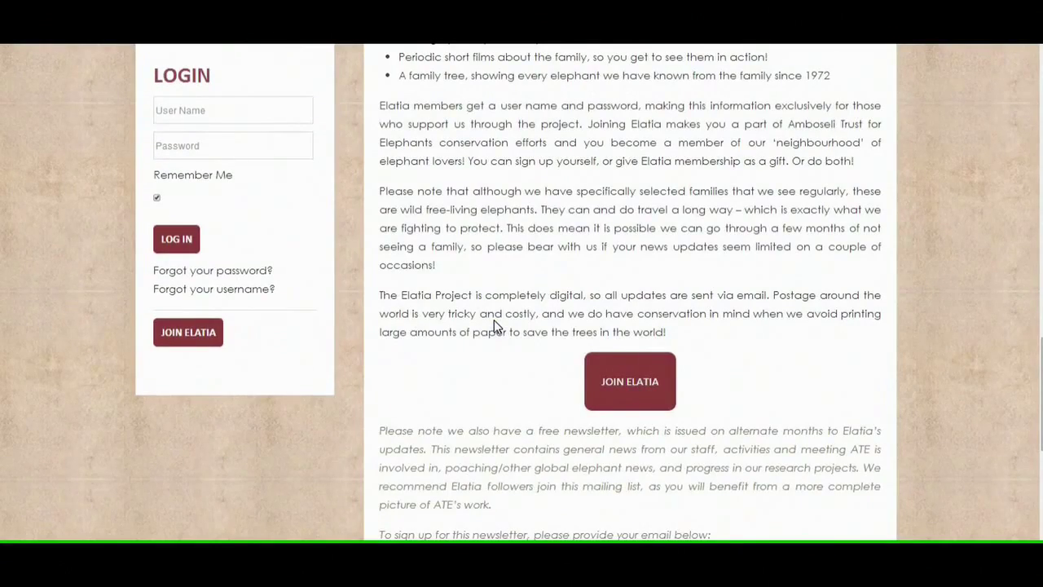
{"action": "scroll", "coordinate": [494, 322], "scroll_direction": "up", "scroll_amount": 5}
{"action": "scroll", "coordinate": [494, 322], "scroll_direction": "down", "scroll_amount": 2}
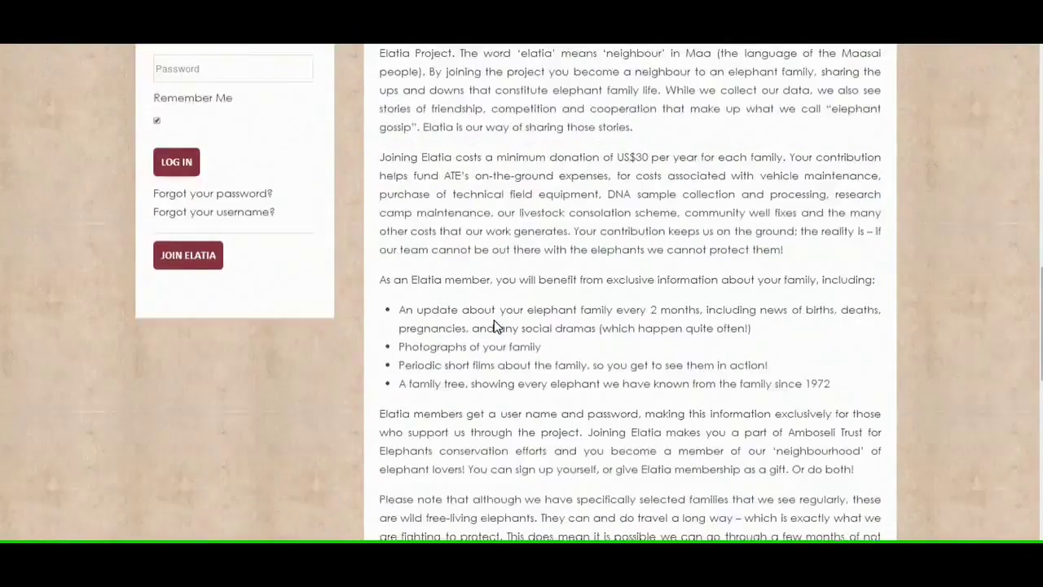
{"action": "scroll", "coordinate": [494, 325], "scroll_direction": "down", "scroll_amount": 2}
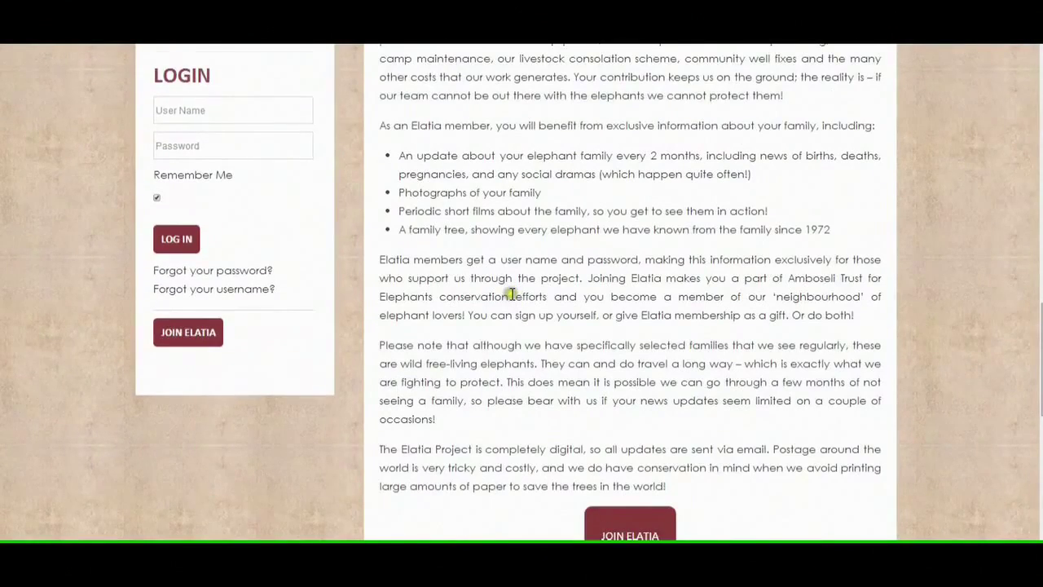
{"action": "scroll", "coordinate": [512, 296], "scroll_direction": "down", "scroll_amount": 1}
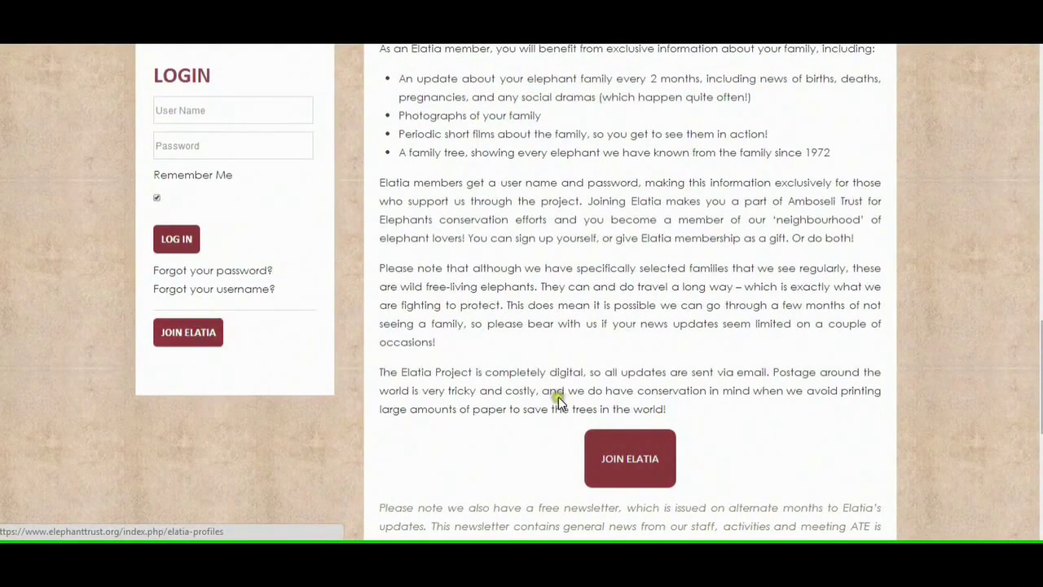
{"action": "scroll", "coordinate": [615, 392], "scroll_direction": "down", "scroll_amount": 1}
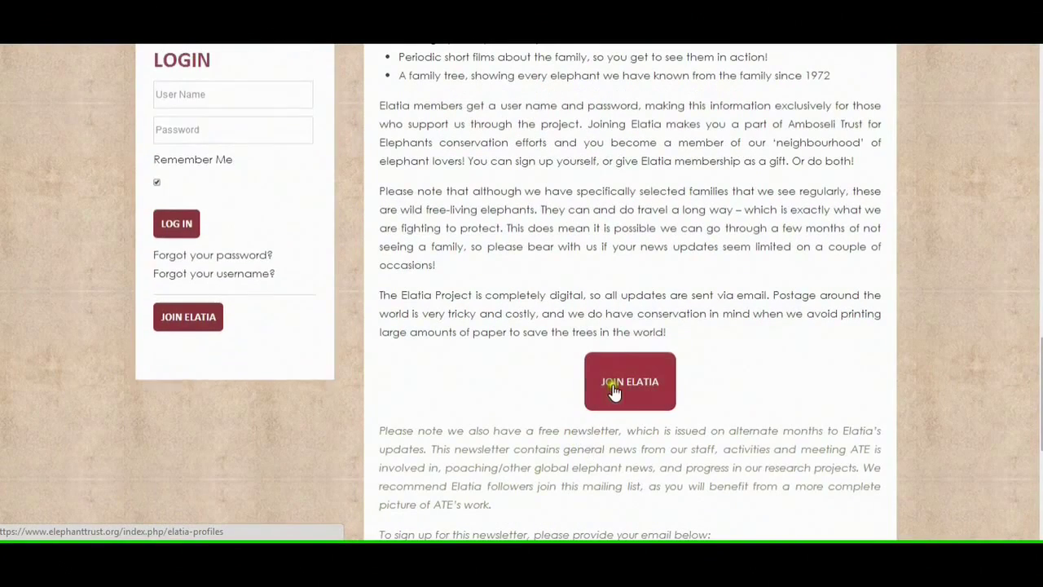
- Start joining Elatia and look through the elephant families offered for subscription
{"action": "left_click", "coordinate": [620, 385]}
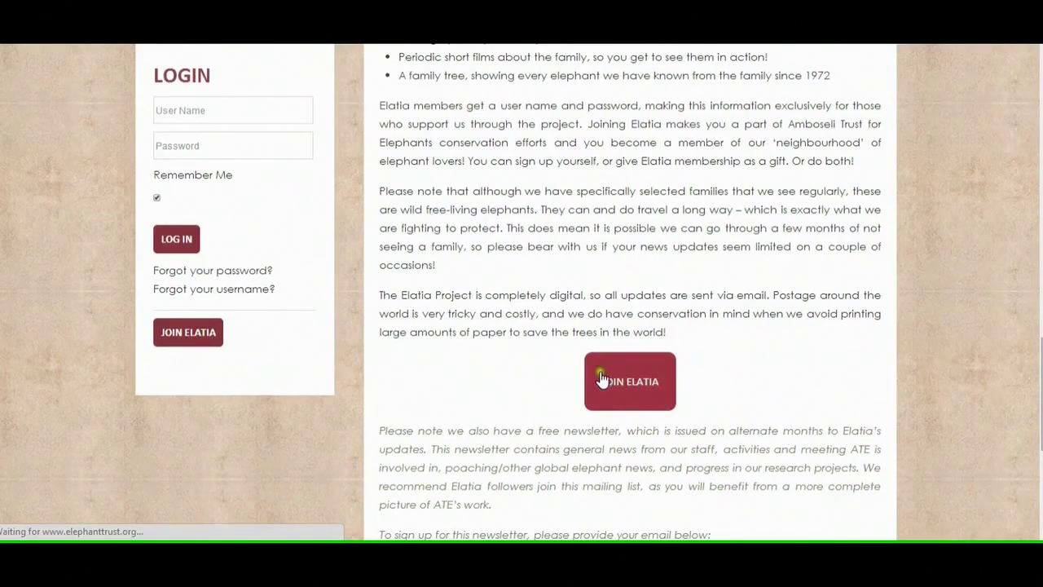
{"action": "scroll", "coordinate": [597, 381], "scroll_direction": "down", "scroll_amount": 4}
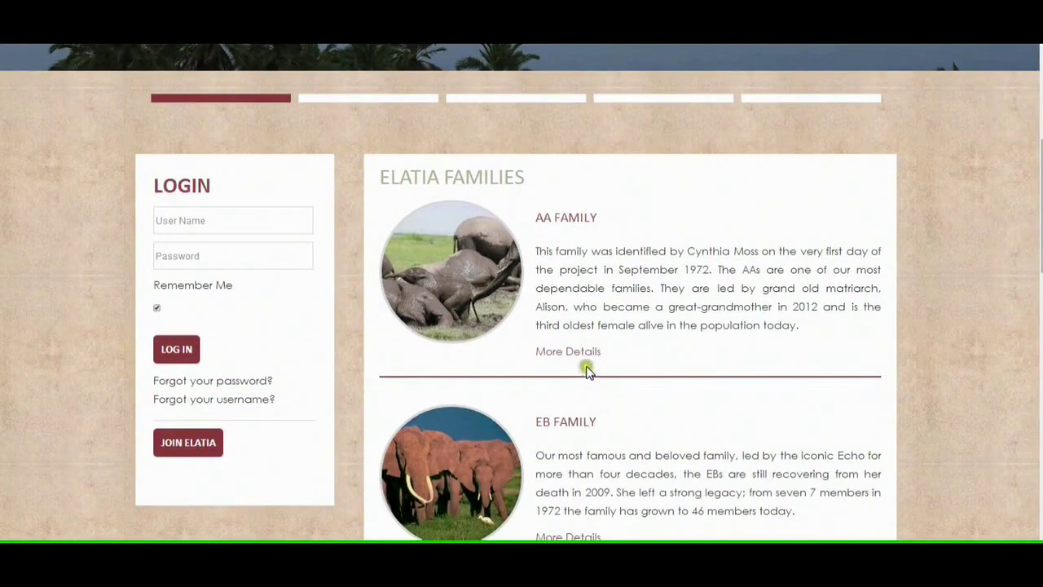
{"action": "scroll", "coordinate": [527, 478], "scroll_direction": "down", "scroll_amount": 2}
{"action": "scroll", "coordinate": [531, 465], "scroll_direction": "down", "scroll_amount": 1}
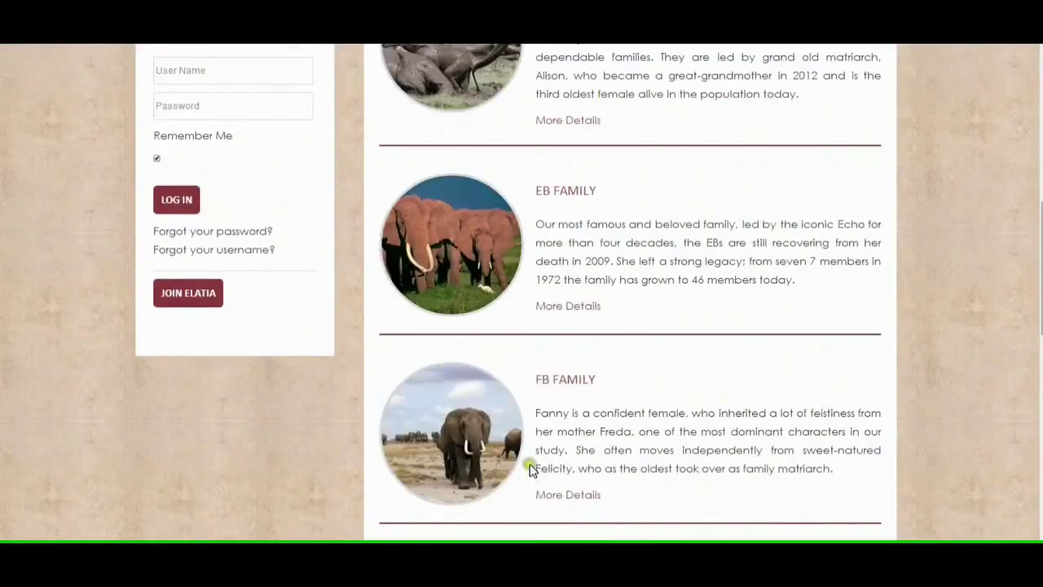
{"action": "scroll", "coordinate": [541, 473], "scroll_direction": "down", "scroll_amount": 2}
{"action": "scroll", "coordinate": [562, 494], "scroll_direction": "down", "scroll_amount": 3}
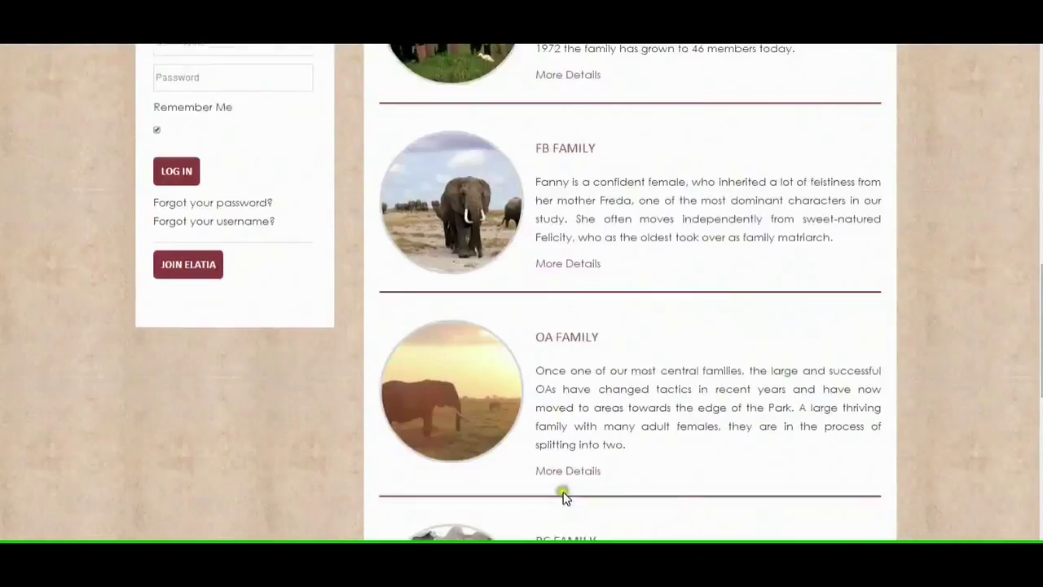
{"action": "scroll", "coordinate": [562, 488], "scroll_direction": "up", "scroll_amount": 3}
{"action": "scroll", "coordinate": [561, 487], "scroll_direction": "up", "scroll_amount": 4}
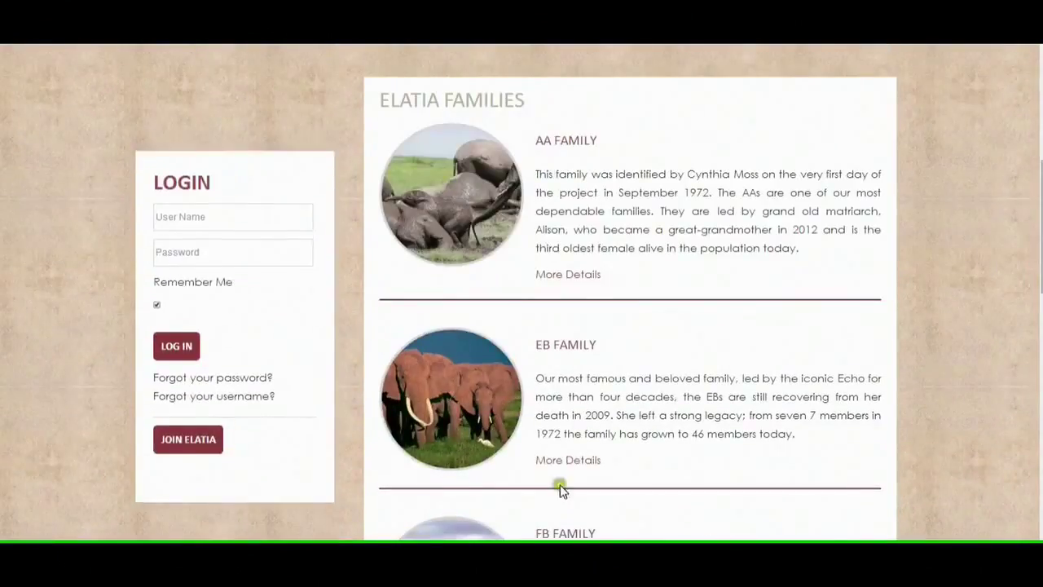
{"action": "left_click", "coordinate": [563, 145]}
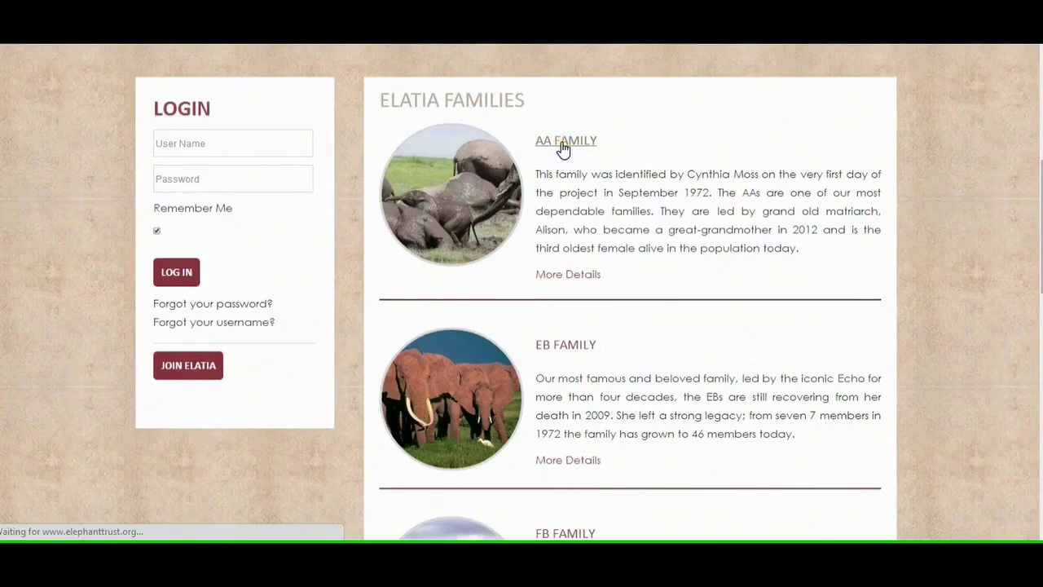
{"action": "scroll", "coordinate": [568, 306], "scroll_direction": "down", "scroll_amount": 6}
{"action": "scroll", "coordinate": [568, 308], "scroll_direction": "down", "scroll_amount": 9}
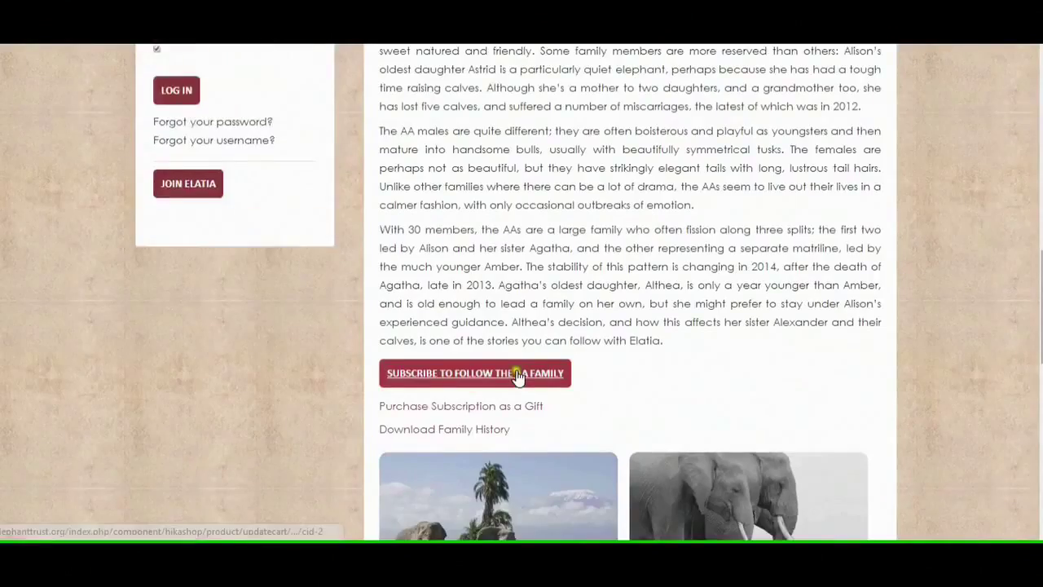
{"action": "scroll", "coordinate": [505, 390], "scroll_direction": "up", "scroll_amount": 15}
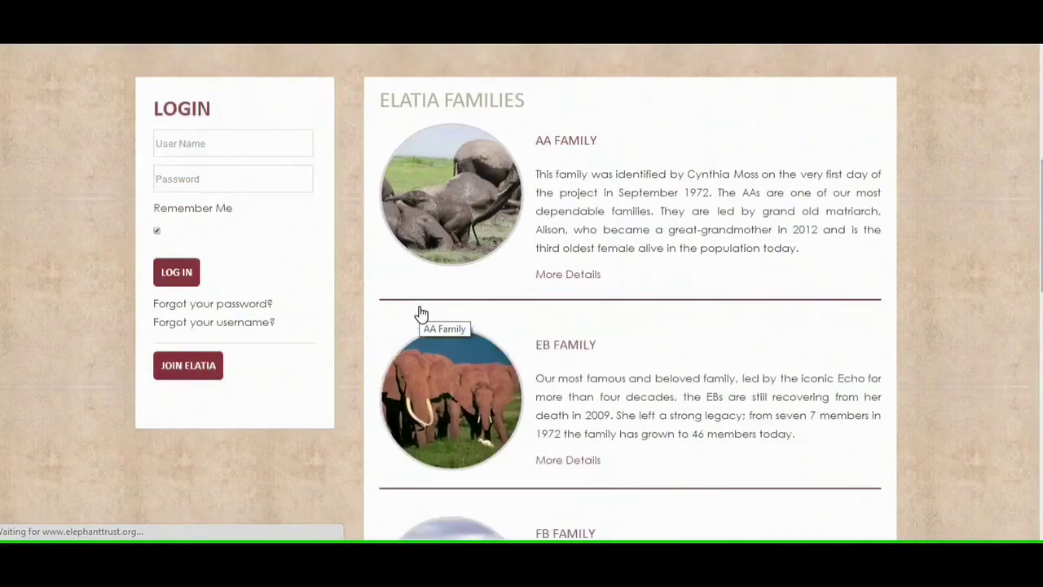
{"action": "scroll", "coordinate": [478, 354], "scroll_direction": "down", "scroll_amount": 5}
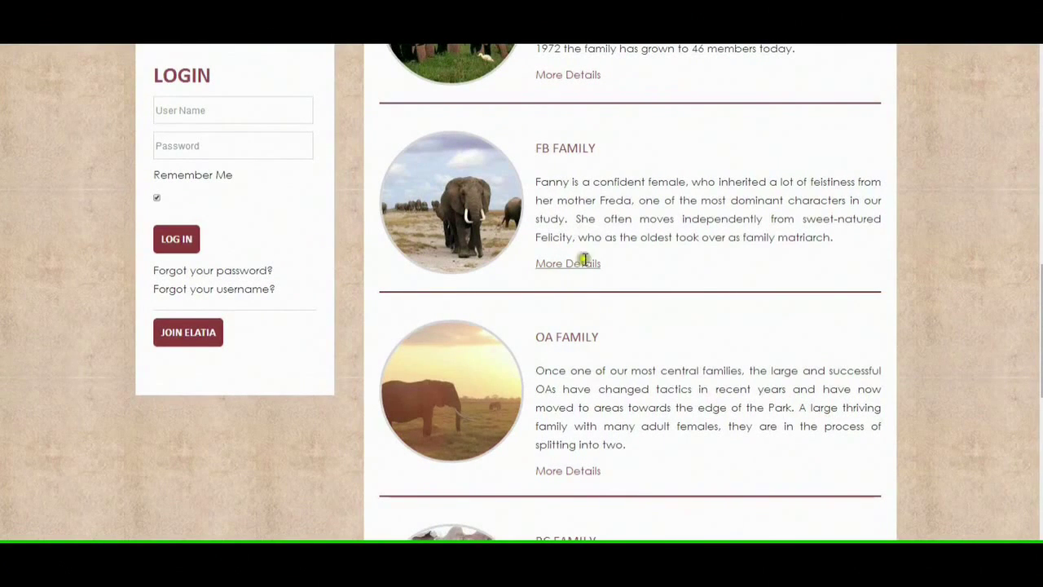
{"action": "scroll", "coordinate": [570, 332], "scroll_direction": "down", "scroll_amount": 2}
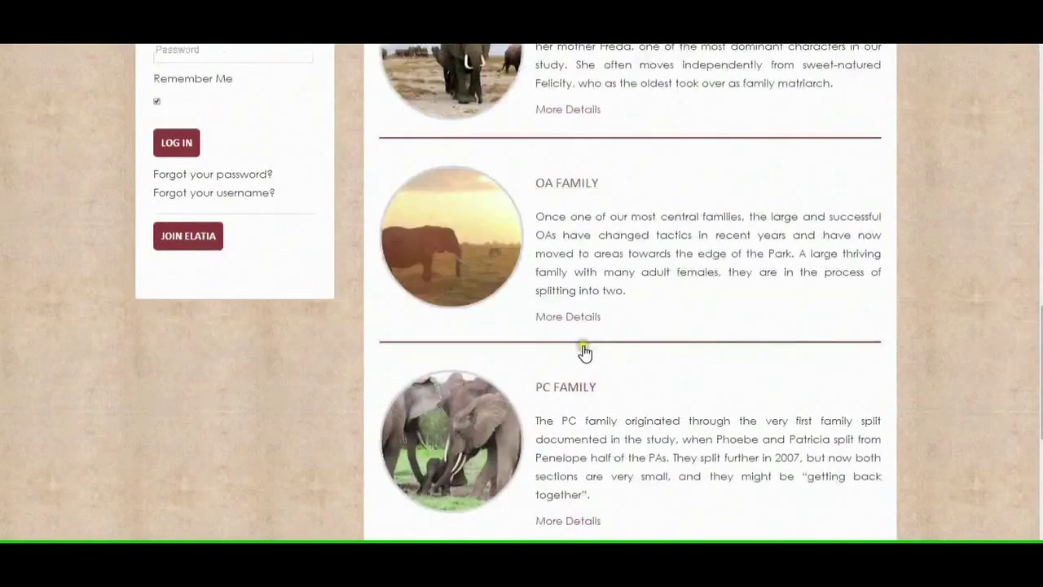
{"action": "left_click", "coordinate": [553, 188]}
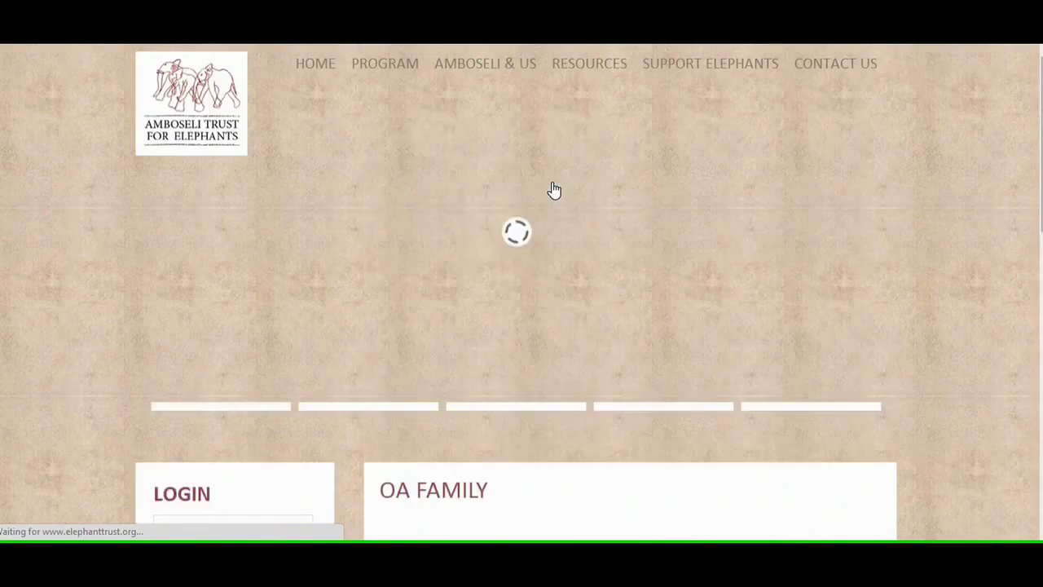
- Review the OA Family's description and subscribe to follow the family
{"action": "scroll", "coordinate": [507, 413], "scroll_direction": "down", "scroll_amount": 4}
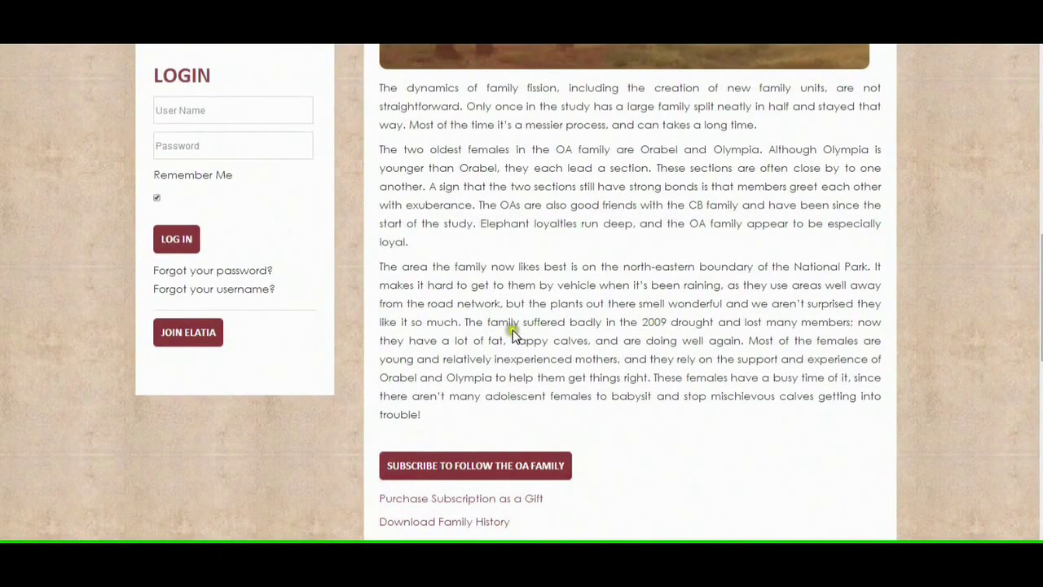
{"action": "scroll", "coordinate": [513, 331], "scroll_direction": "down", "scroll_amount": 2}
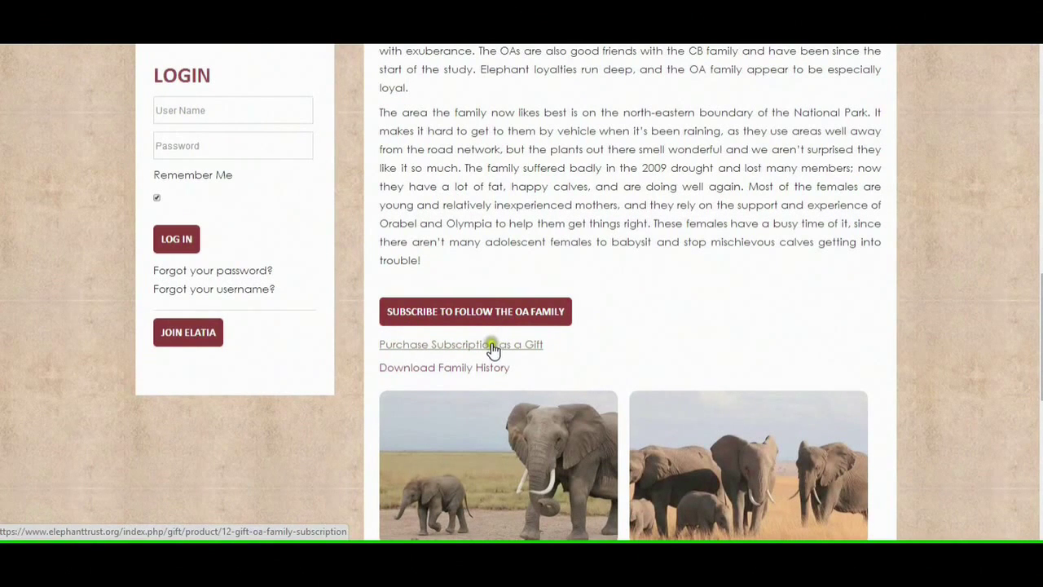
{"action": "left_click", "coordinate": [436, 314]}
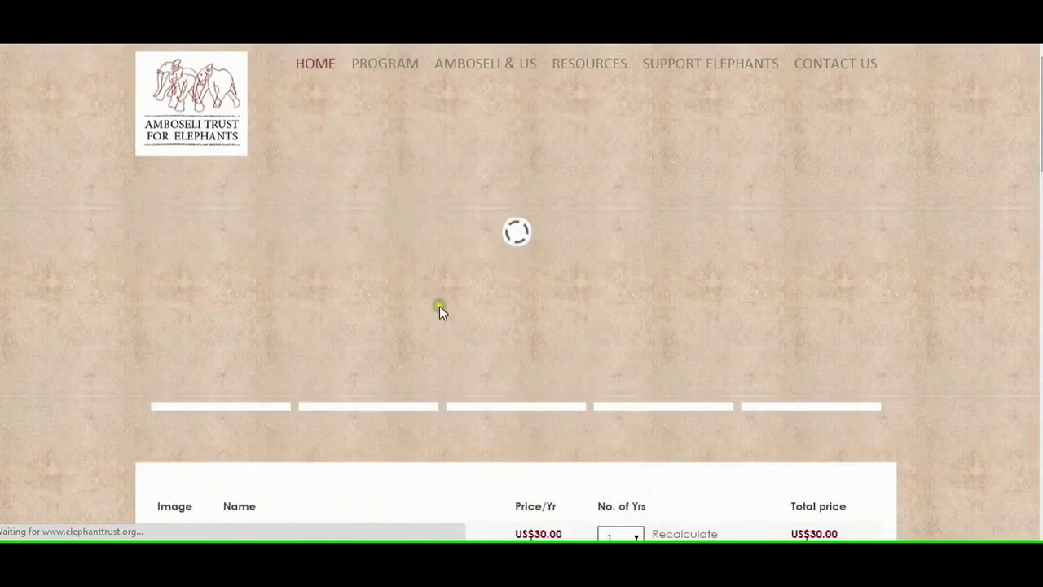
- Set the number of years for the OA Family subscription in the cart to 2
{"action": "scroll", "coordinate": [439, 312], "scroll_direction": "down", "scroll_amount": 4}
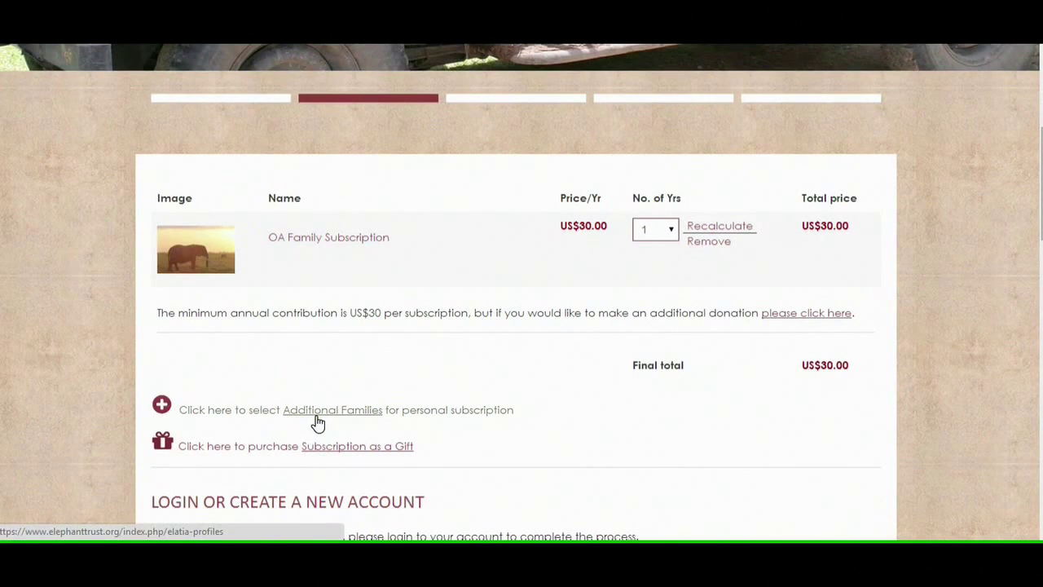
{"action": "scroll", "coordinate": [391, 424], "scroll_direction": "down", "scroll_amount": 1}
{"action": "left_click", "coordinate": [330, 373]}
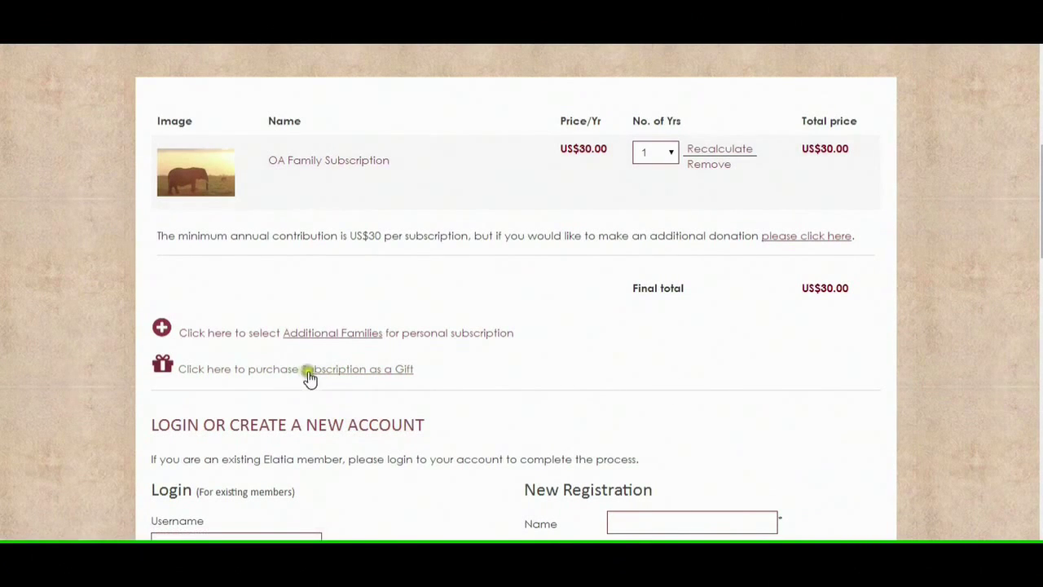
{"action": "left_click", "coordinate": [310, 373]}
{"action": "left_click", "coordinate": [673, 153]}
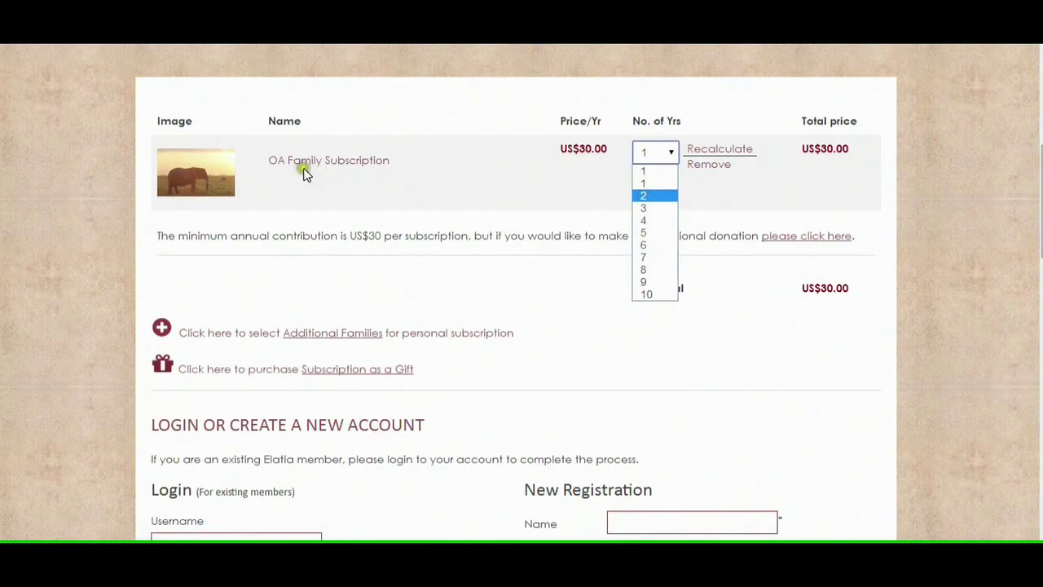
{"action": "left_click", "coordinate": [671, 196]}
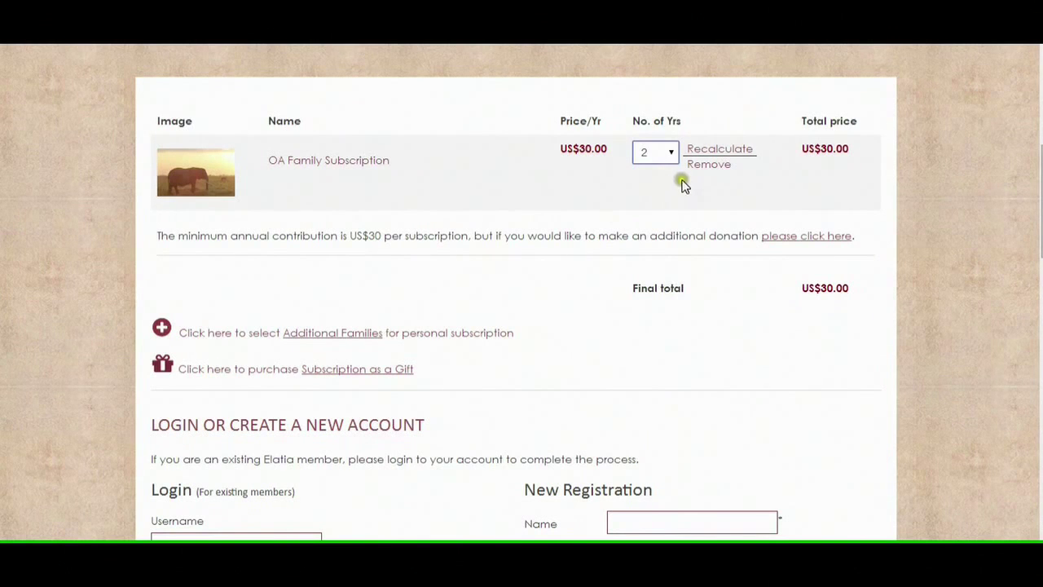
- Recalculate the cart total for the two-year OA Family subscription
{"action": "left_click", "coordinate": [721, 151]}
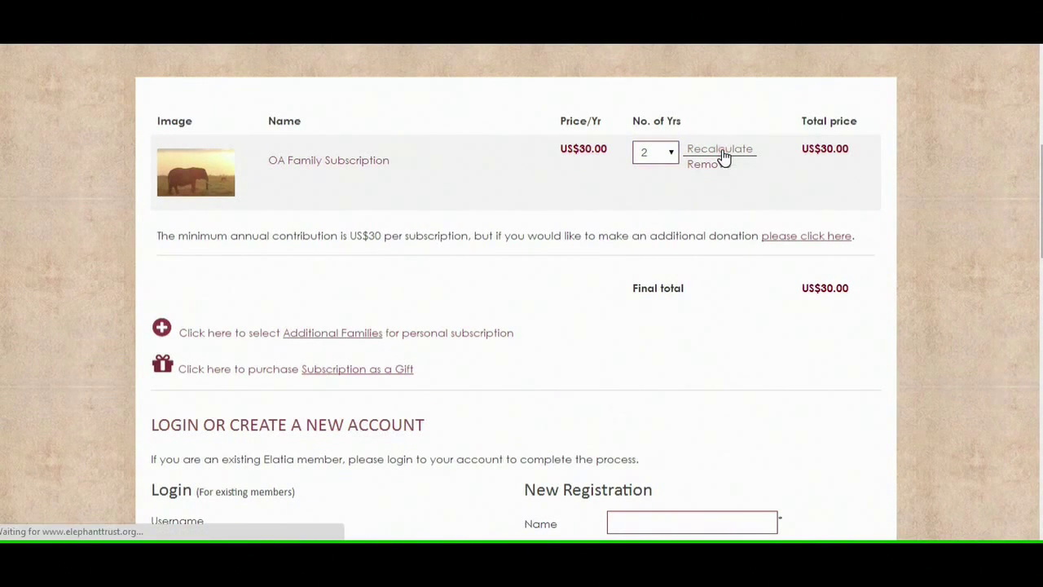
{"action": "left_click", "coordinate": [722, 153]}
{"action": "scroll", "coordinate": [695, 249], "scroll_direction": "down", "scroll_amount": 5}
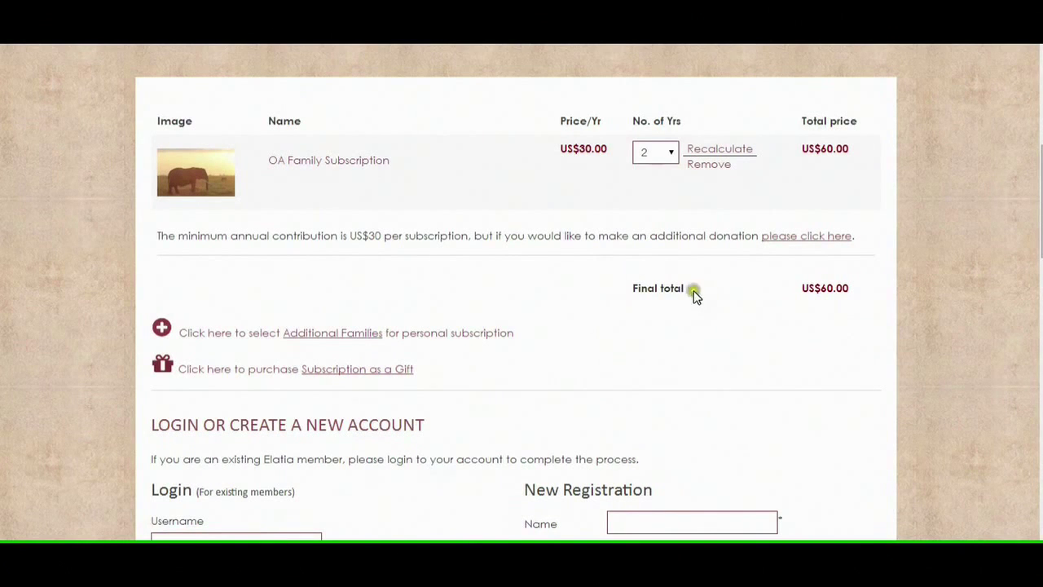
- Set the number of years for the OA Family subscription to 1 and recalculate the cart total
{"action": "left_click", "coordinate": [666, 151]}
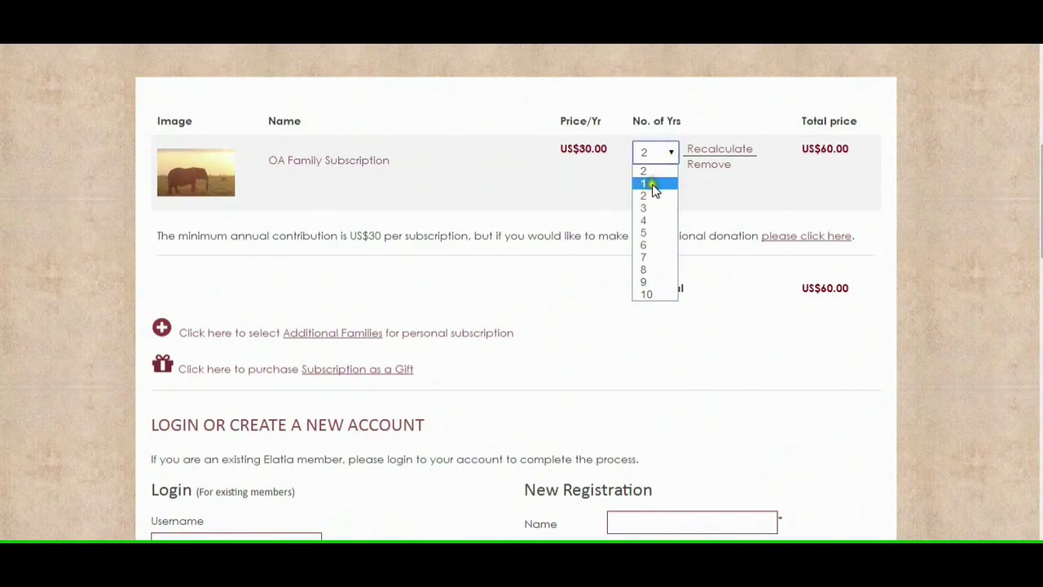
{"action": "left_click", "coordinate": [655, 173]}
{"action": "left_click", "coordinate": [708, 150]}
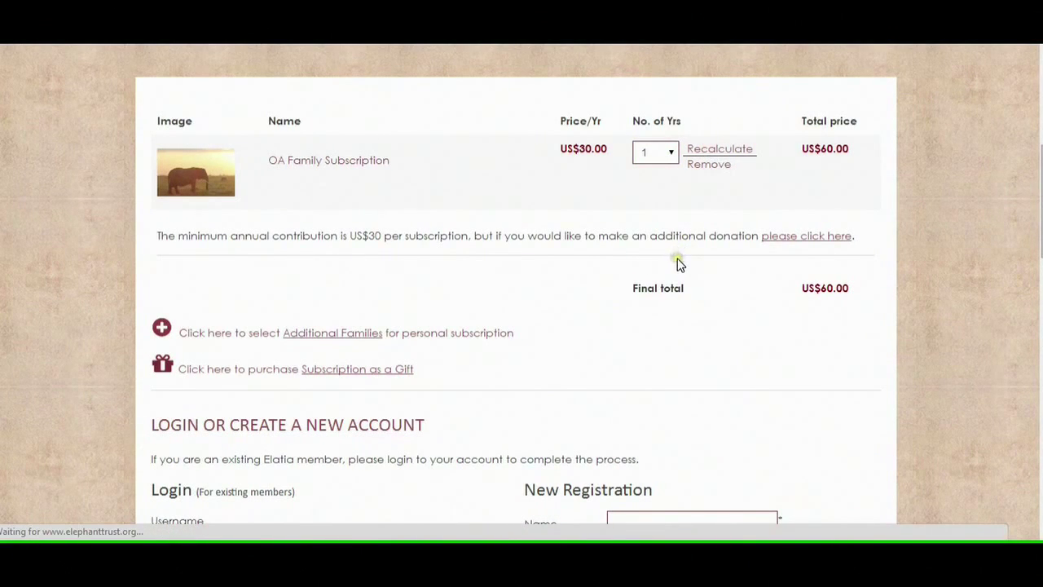
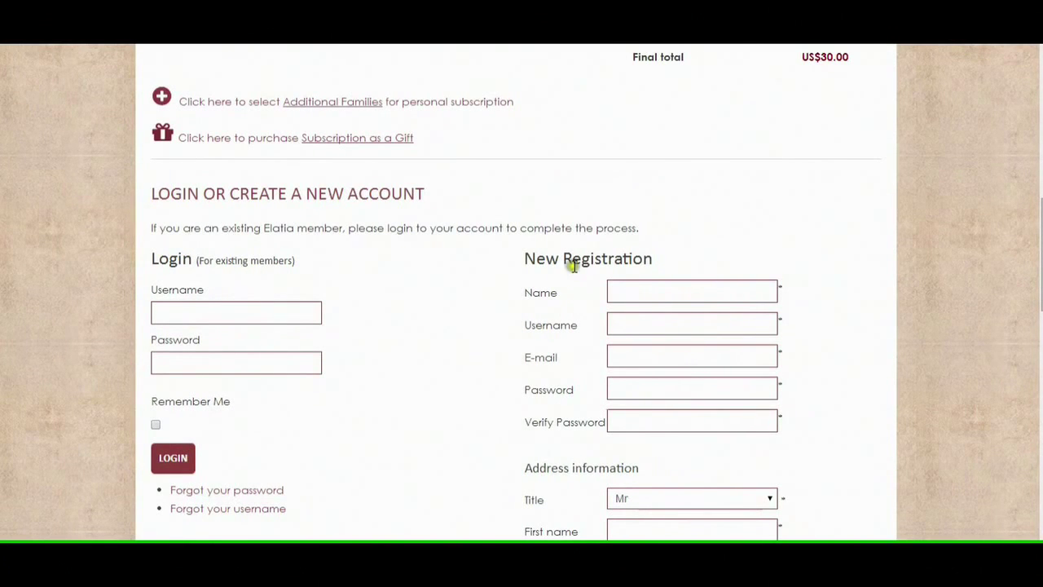
- Fill in the member's name, username and e-mail address in the New Registration form
{"action": "left_click", "coordinate": [611, 291]}
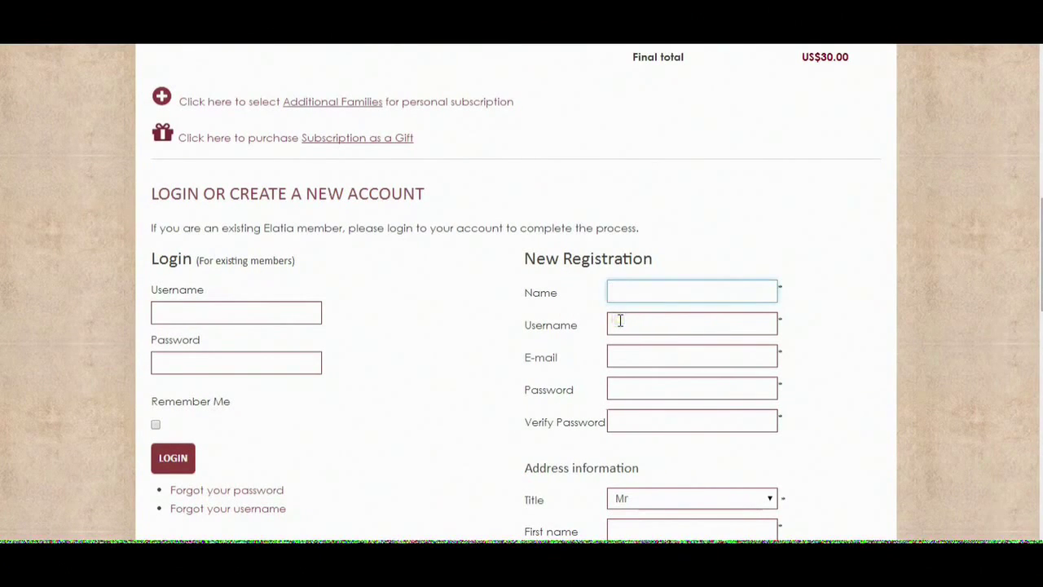
{"action": "left_click", "coordinate": [620, 320]}
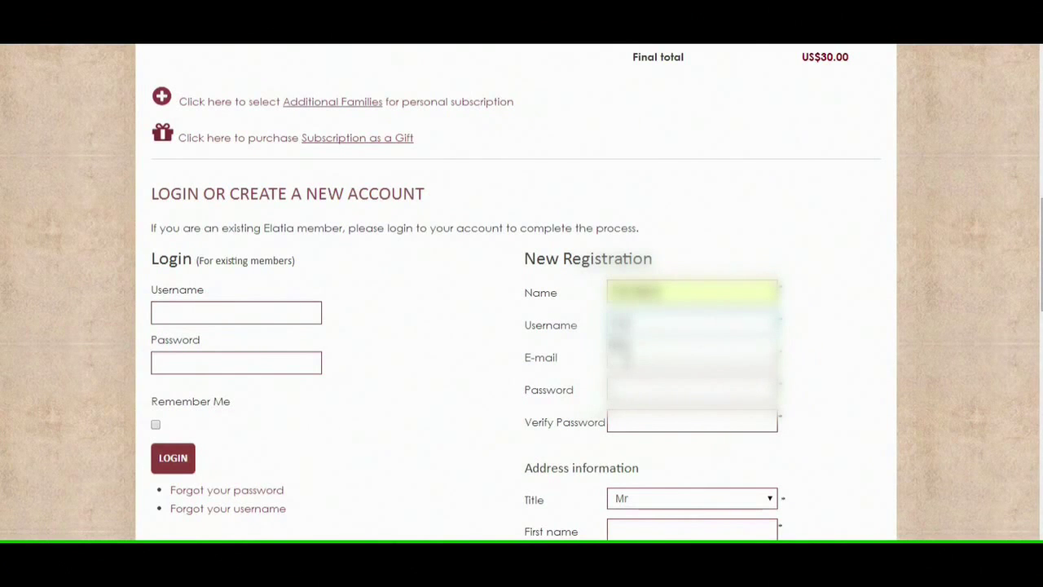
{"action": "type", "text": "name"}
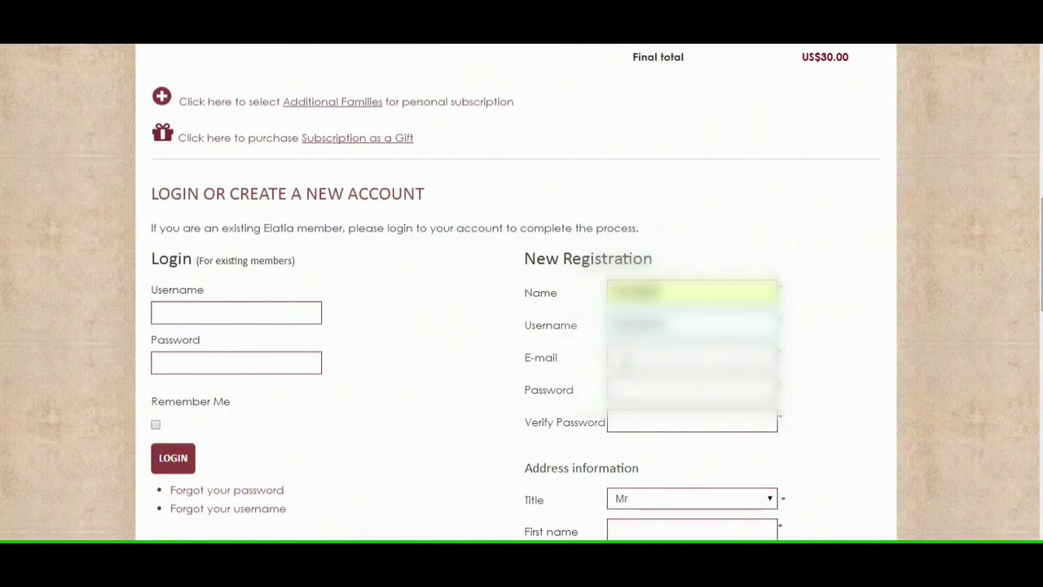
{"action": "left_click", "coordinate": [635, 360]}
{"action": "type", "text": "e"}
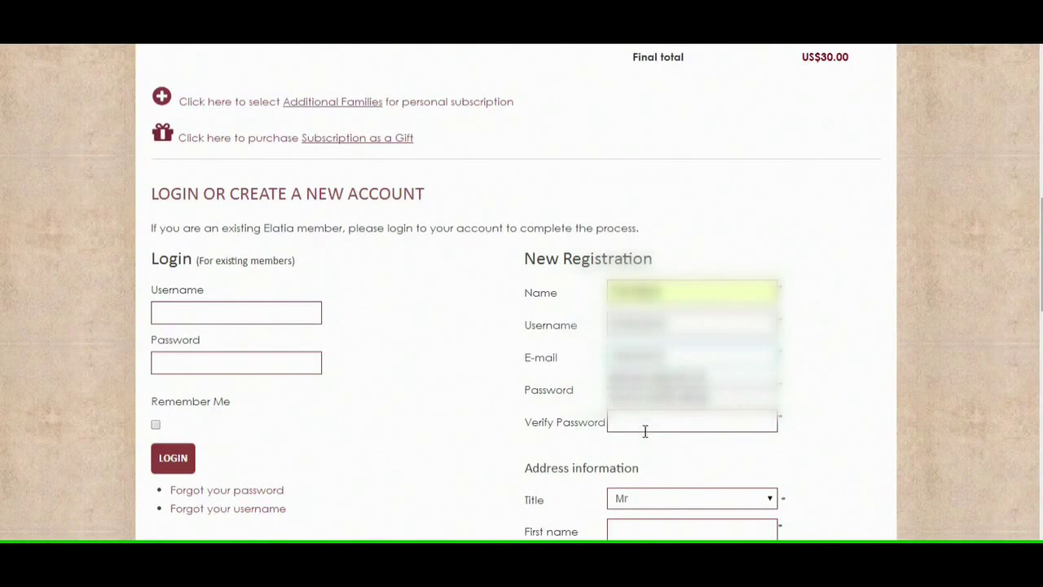
{"action": "left_click", "coordinate": [698, 380]}
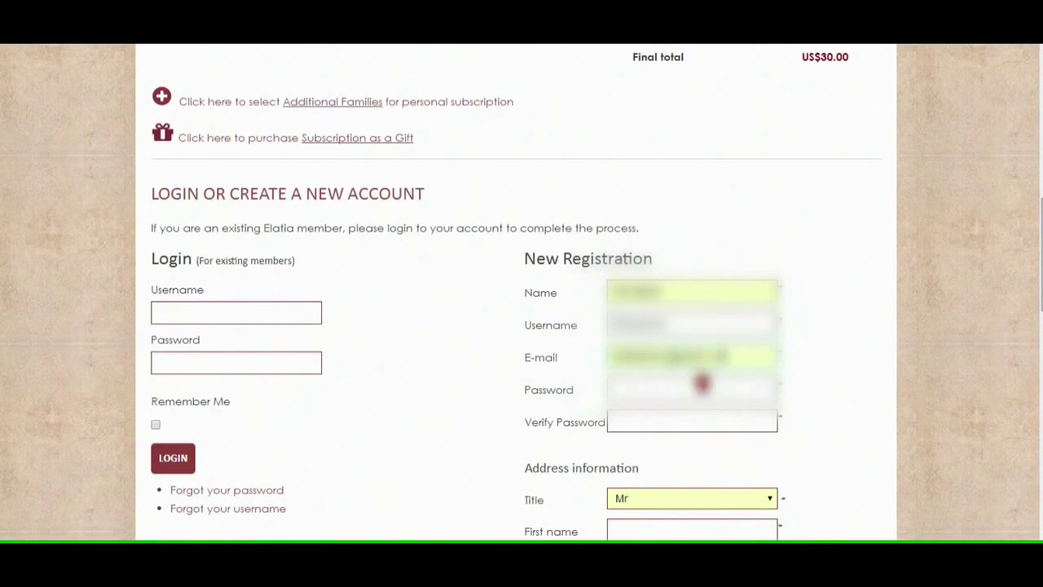
- Enter the account password and repeat it in the Verify Password field of the New Registration form
{"action": "left_click", "coordinate": [610, 385]}
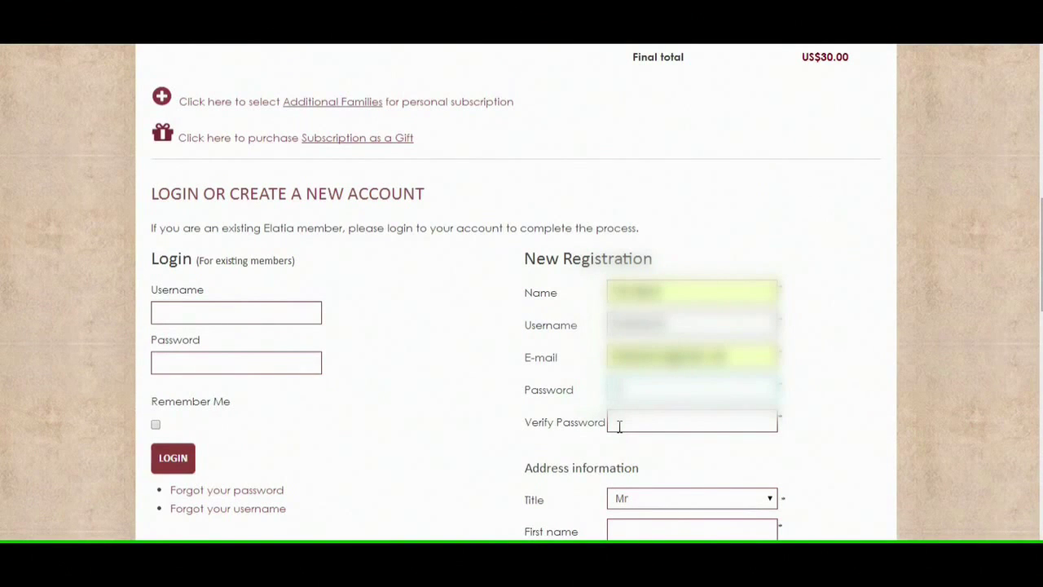
{"action": "left_click", "coordinate": [620, 425]}
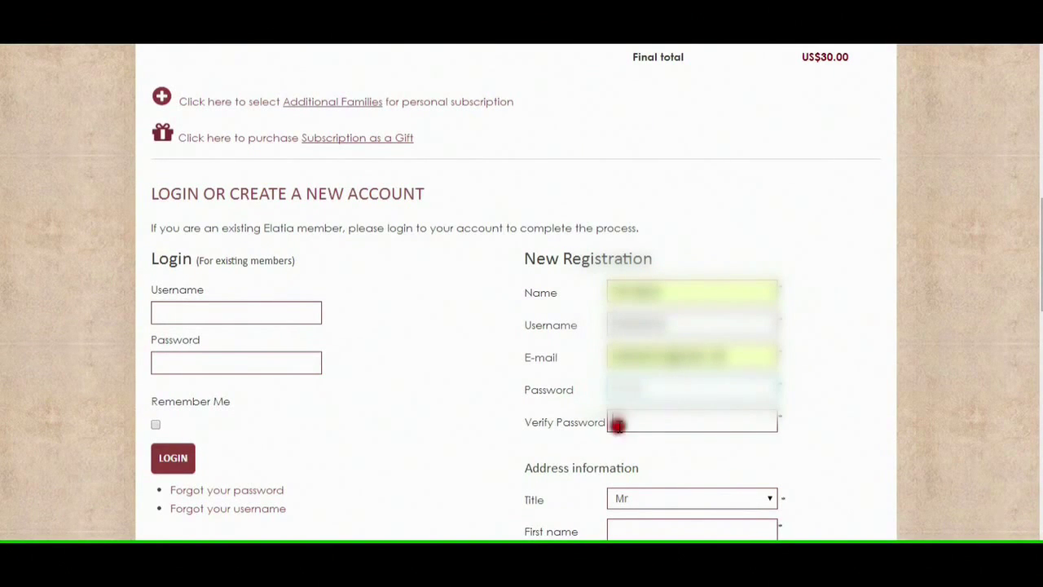
{"action": "left_click", "coordinate": [843, 419]}
- Choose the member's title and fill in the name, postal address and telephone details under Address information
{"action": "scroll", "coordinate": [626, 404], "scroll_direction": "down", "scroll_amount": 1}
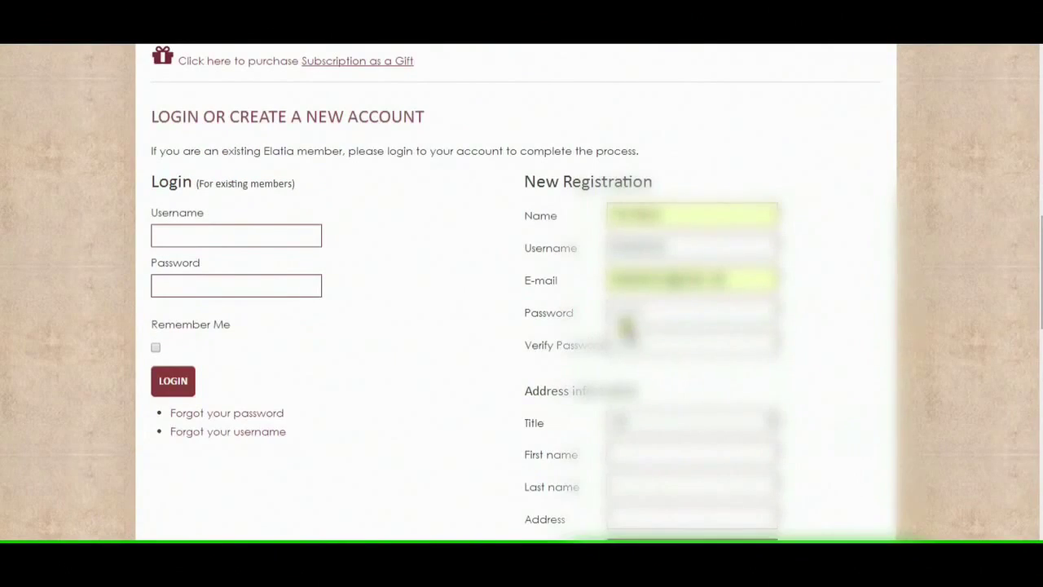
{"action": "scroll", "coordinate": [644, 419], "scroll_direction": "down", "scroll_amount": 1}
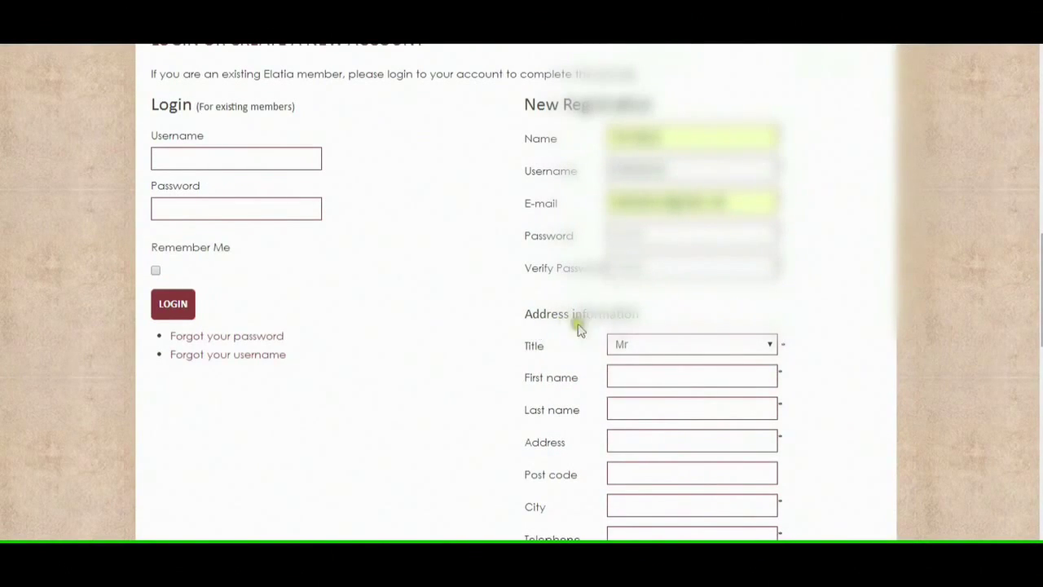
{"action": "scroll", "coordinate": [780, 379], "scroll_direction": "down", "scroll_amount": 1}
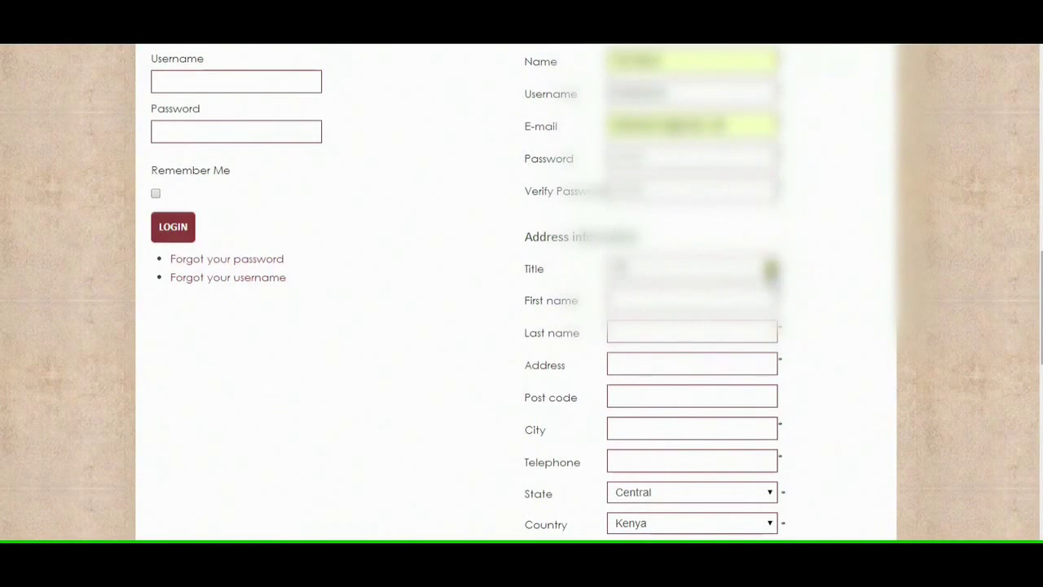
{"action": "left_click", "coordinate": [771, 272]}
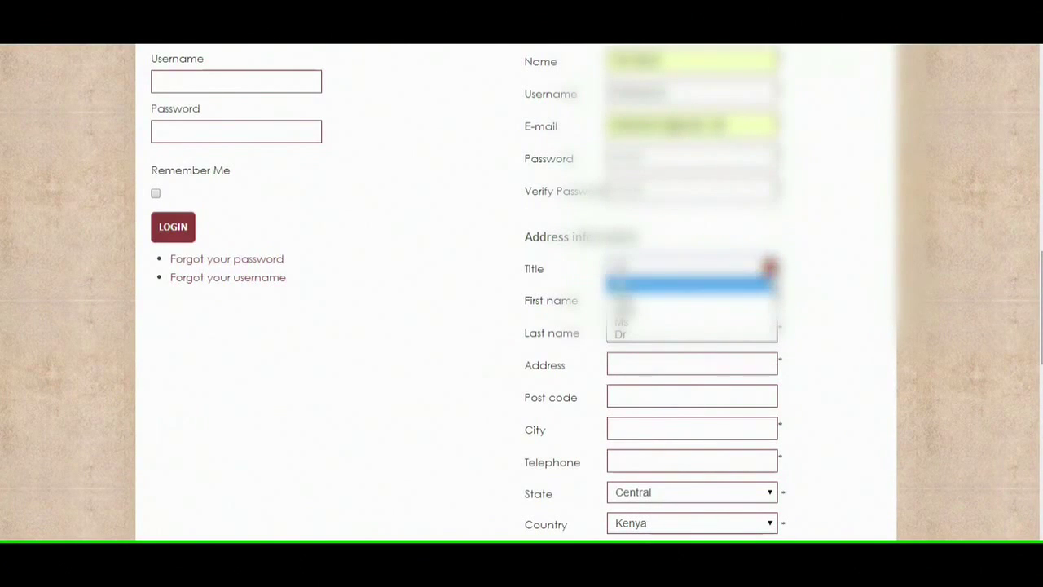
{"action": "left_click", "coordinate": [626, 311]}
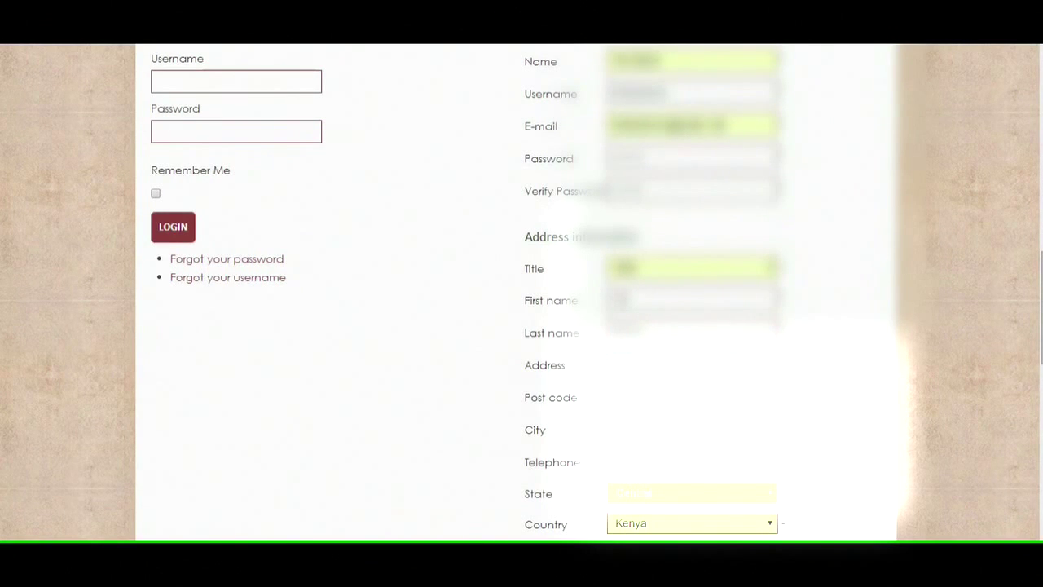
{"action": "scroll", "coordinate": [521, 293], "scroll_direction": "down", "scroll_amount": 1}
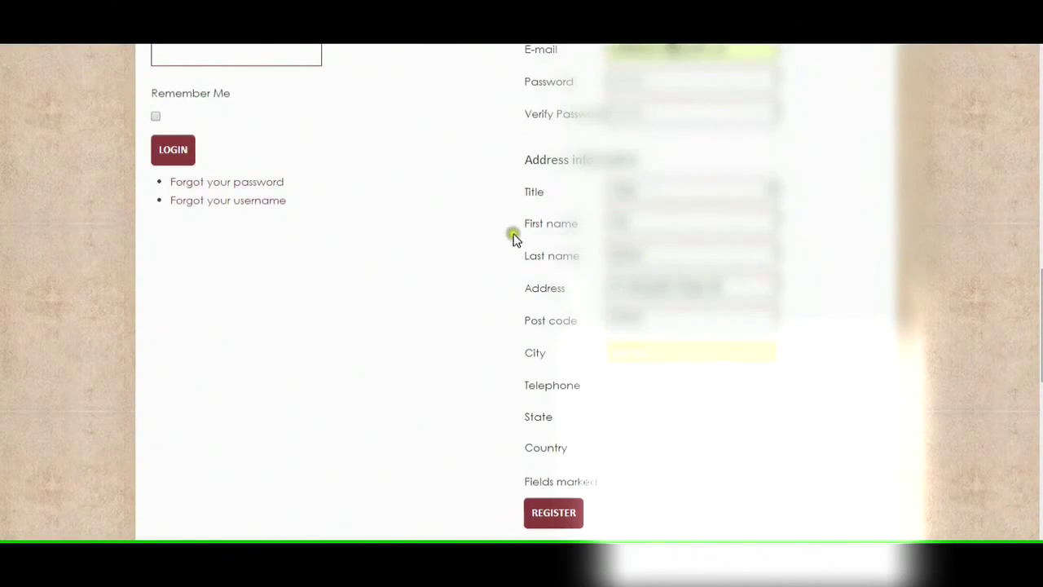
- Review the completed New Registration form and register the new account
{"action": "scroll", "coordinate": [554, 220], "scroll_direction": "up", "scroll_amount": 2}
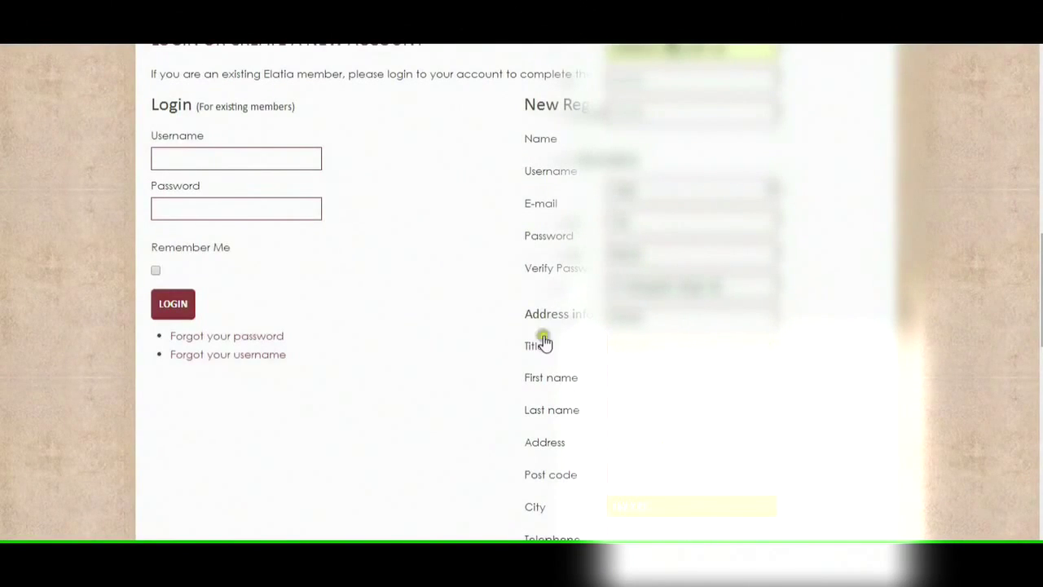
{"action": "scroll", "coordinate": [543, 375], "scroll_direction": "down", "scroll_amount": 2}
{"action": "scroll", "coordinate": [546, 412], "scroll_direction": "down", "scroll_amount": 1}
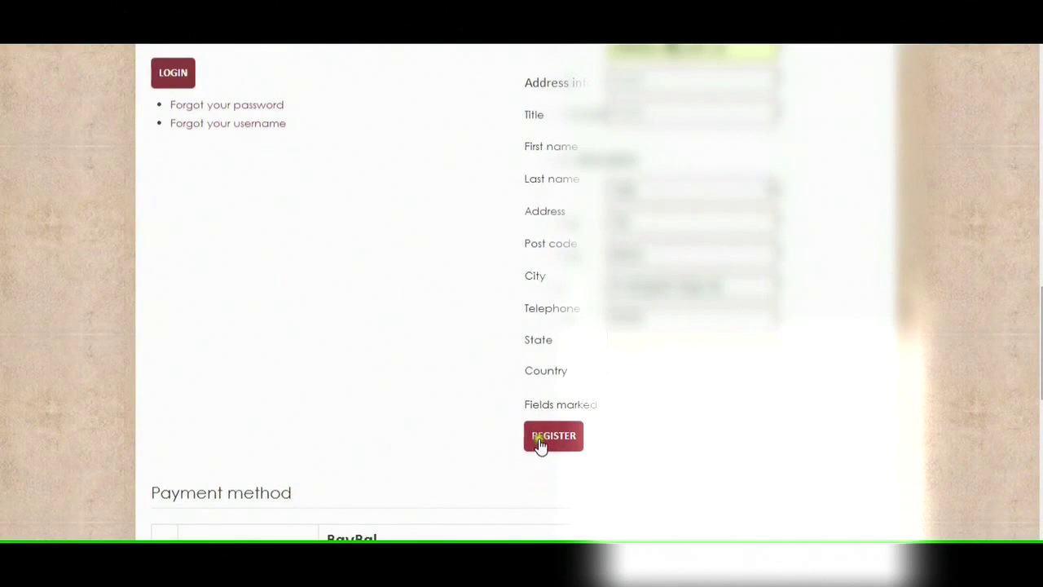
{"action": "scroll", "coordinate": [514, 412], "scroll_direction": "down", "scroll_amount": 1}
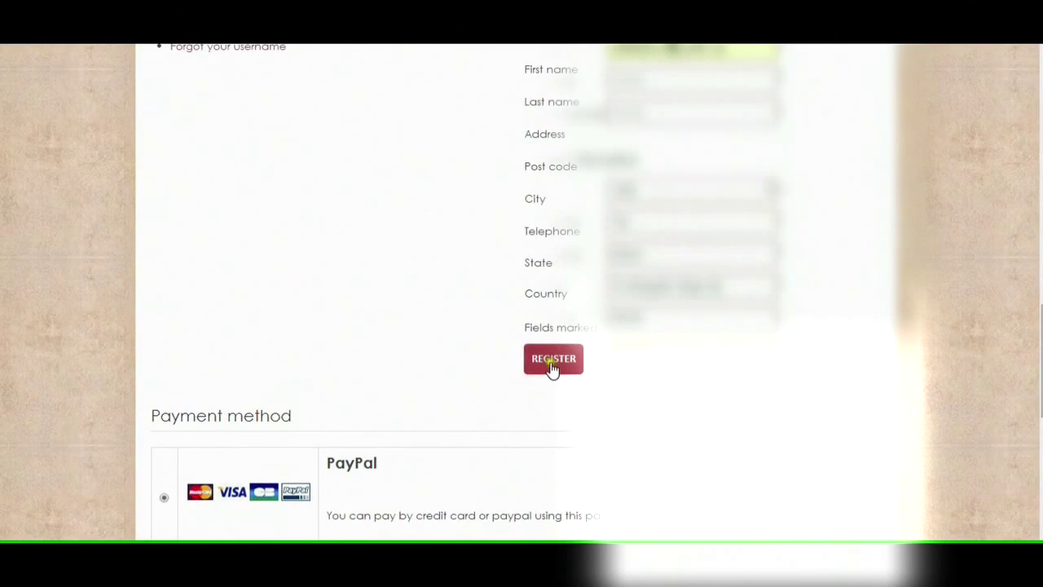
{"action": "scroll", "coordinate": [402, 312], "scroll_direction": "up", "scroll_amount": 4}
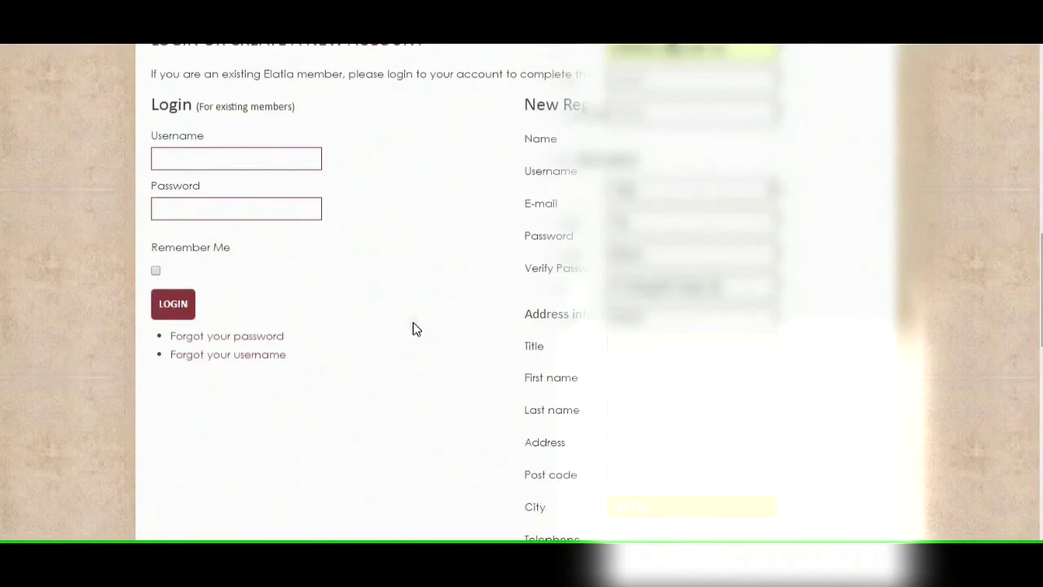
{"action": "scroll", "coordinate": [415, 326], "scroll_direction": "down", "scroll_amount": 4}
{"action": "left_click", "coordinate": [555, 363]}
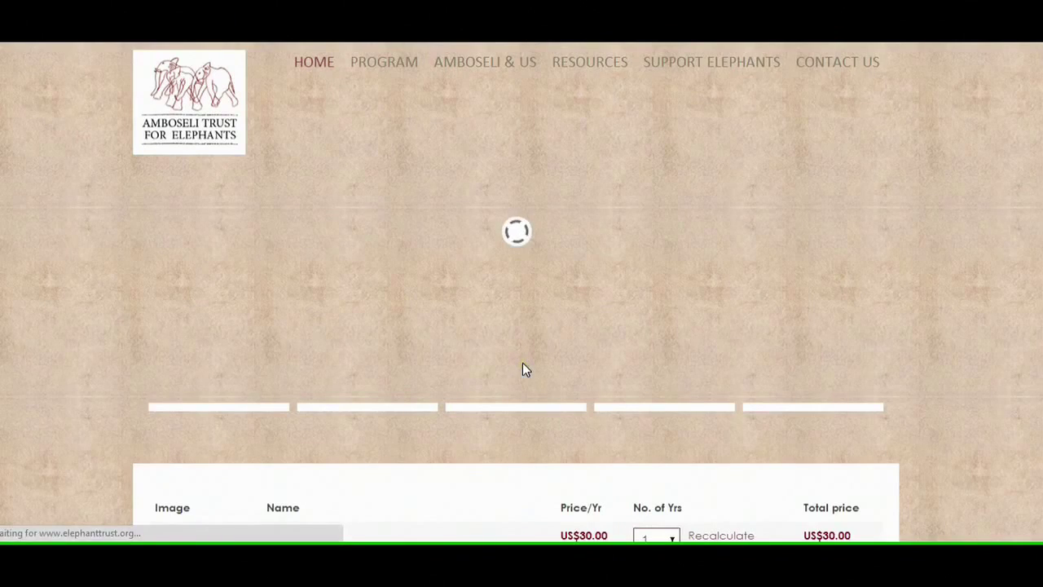
- Check the billing address, keep PayPal as the payment method and proceed to payment
{"action": "scroll", "coordinate": [520, 371], "scroll_direction": "down", "scroll_amount": 5}
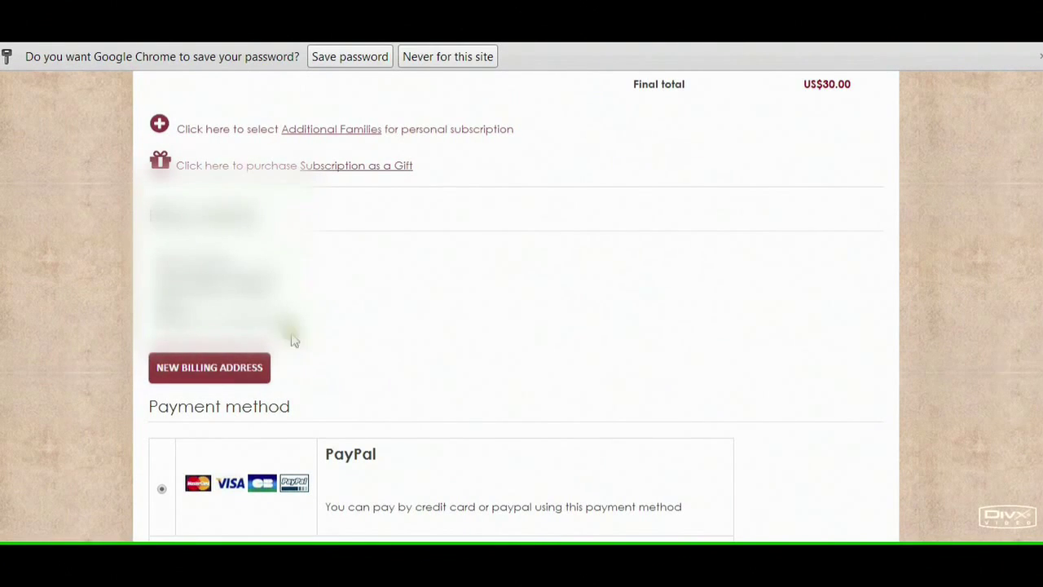
{"action": "scroll", "coordinate": [375, 378], "scroll_direction": "down", "scroll_amount": 1}
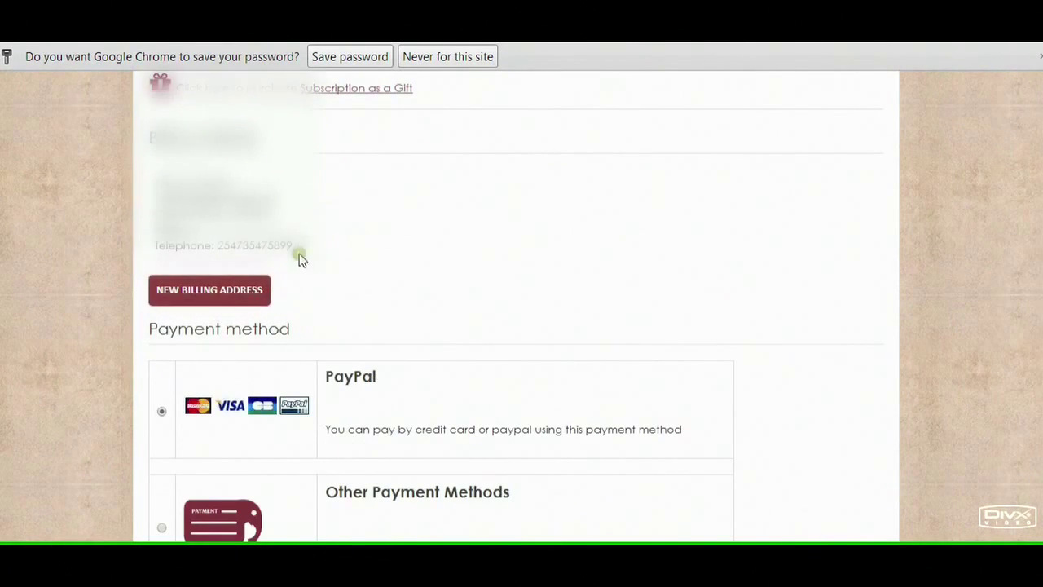
{"action": "scroll", "coordinate": [433, 370], "scroll_direction": "down", "scroll_amount": 2}
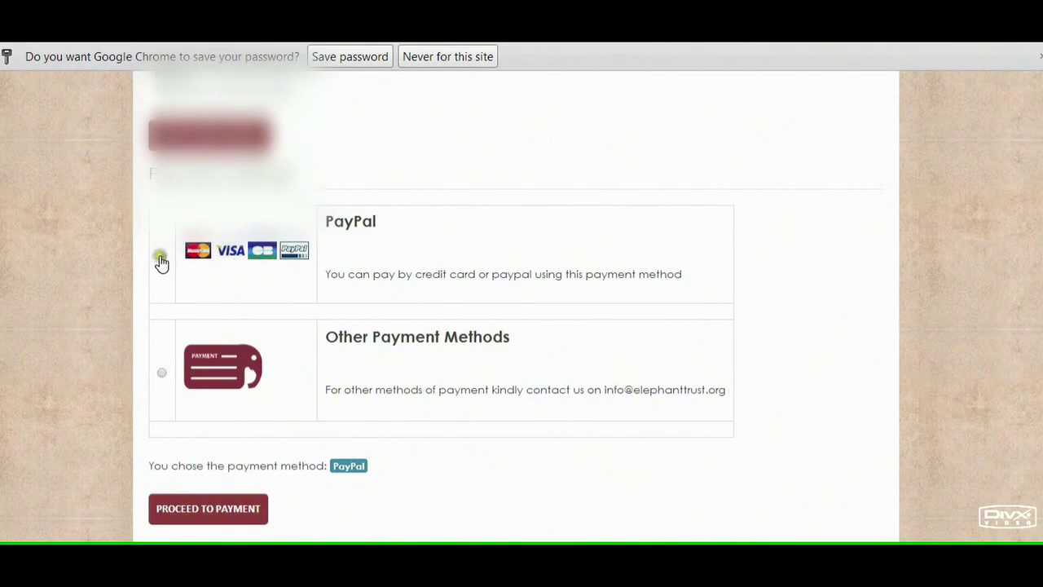
{"action": "scroll", "coordinate": [407, 273], "scroll_direction": "down", "scroll_amount": 1}
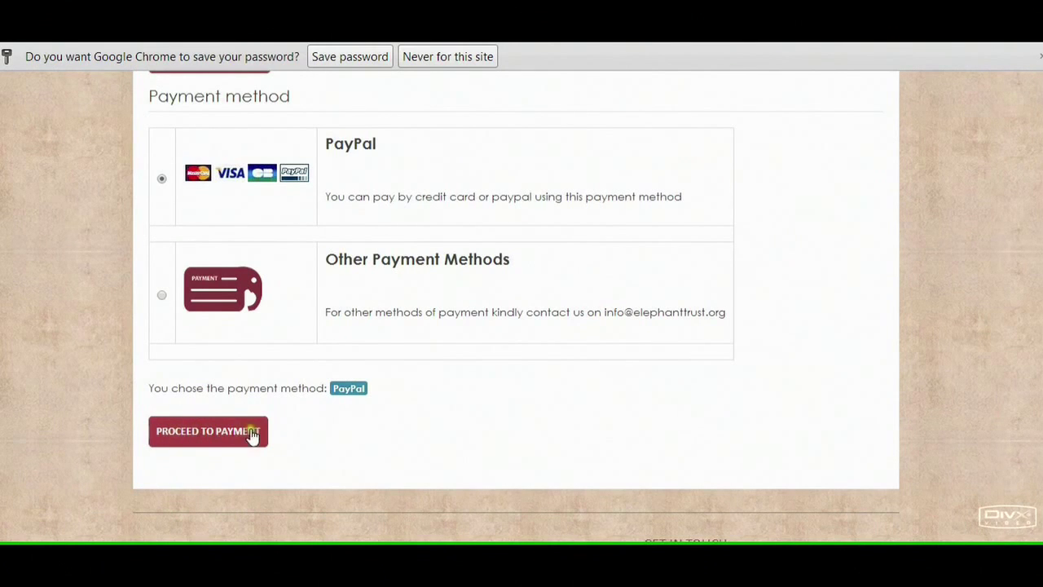
{"action": "left_click", "coordinate": [217, 436]}
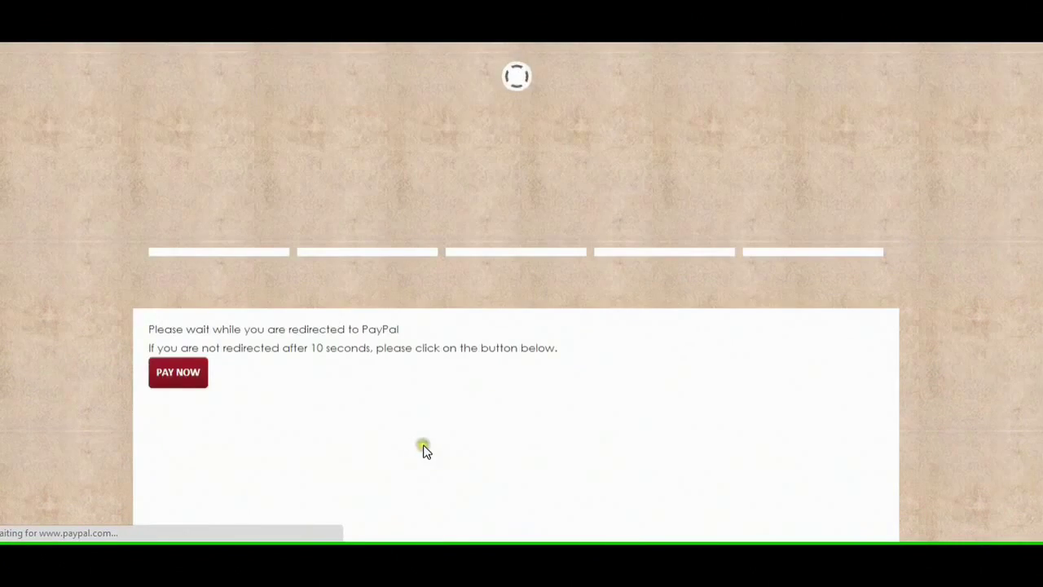
- Review the order summary on the PayPal checkout page and choose to pay with a debit or credit card
{"action": "scroll", "coordinate": [421, 446], "scroll_direction": "down", "scroll_amount": 2}
{"action": "scroll", "coordinate": [417, 444], "scroll_direction": "up", "scroll_amount": 1}
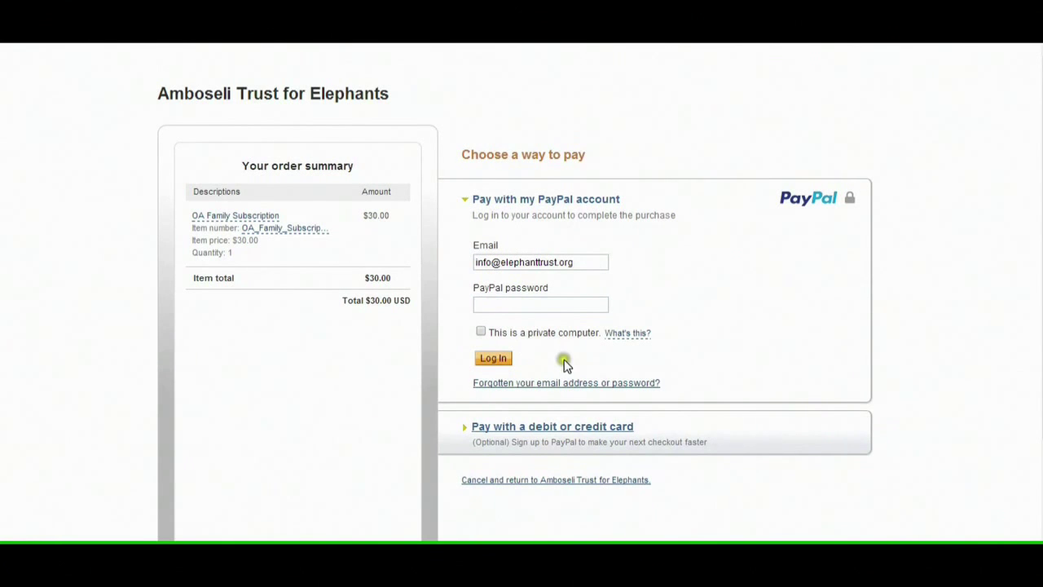
{"action": "scroll", "coordinate": [523, 377], "scroll_direction": "down", "scroll_amount": 2}
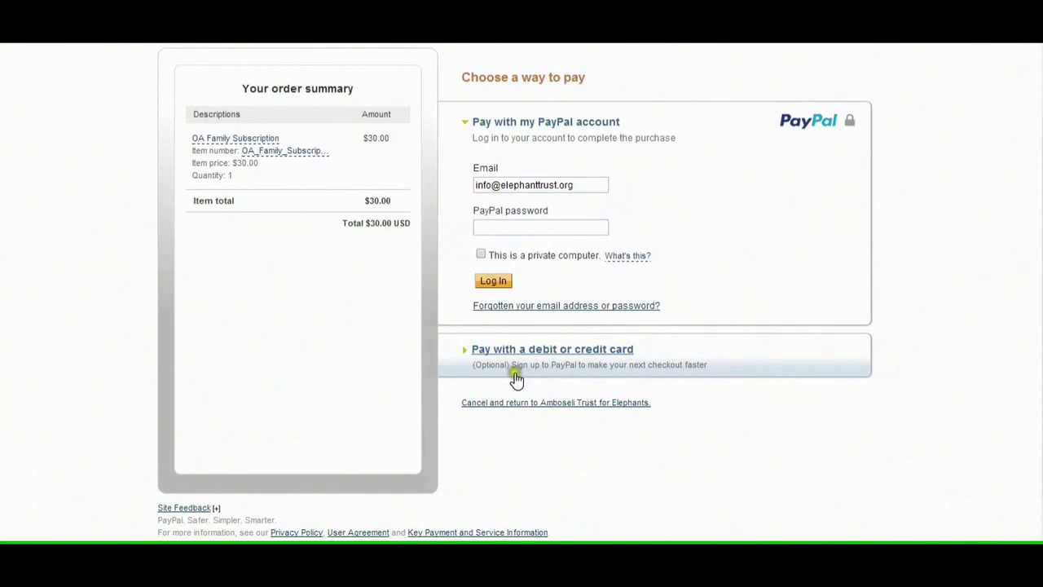
{"action": "left_click", "coordinate": [535, 353]}
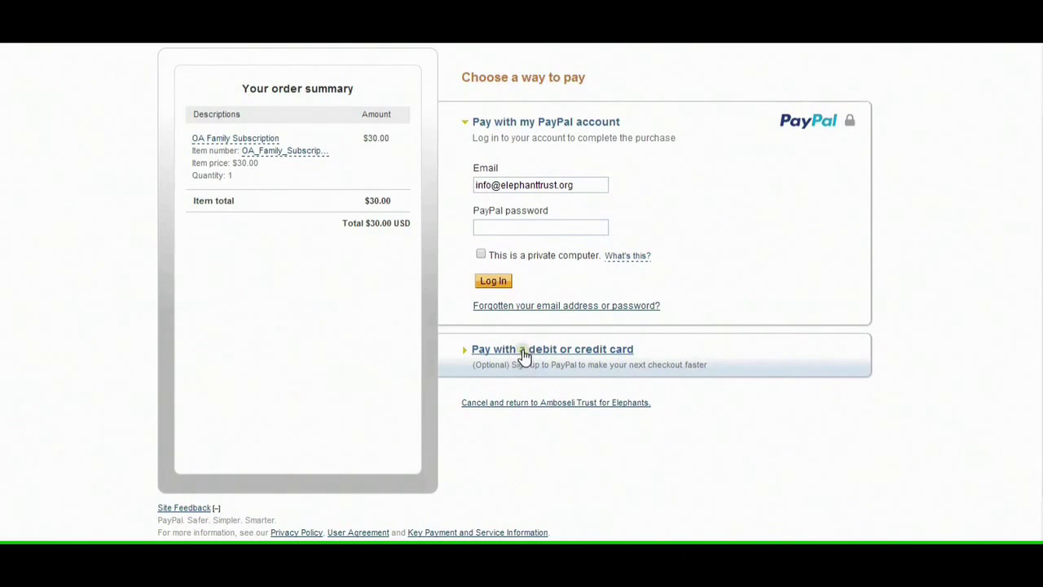
{"action": "left_click", "coordinate": [522, 352]}
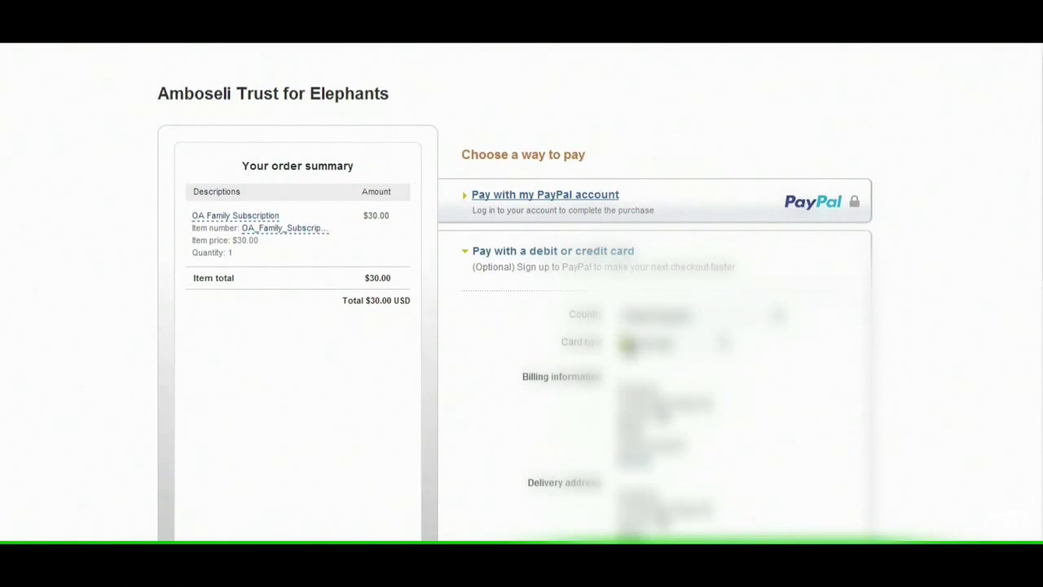
- Look through the card payment form and set the payment country to United States
{"action": "scroll", "coordinate": [758, 367], "scroll_direction": "down", "scroll_amount": 2}
{"action": "scroll", "coordinate": [758, 371], "scroll_direction": "down", "scroll_amount": 1}
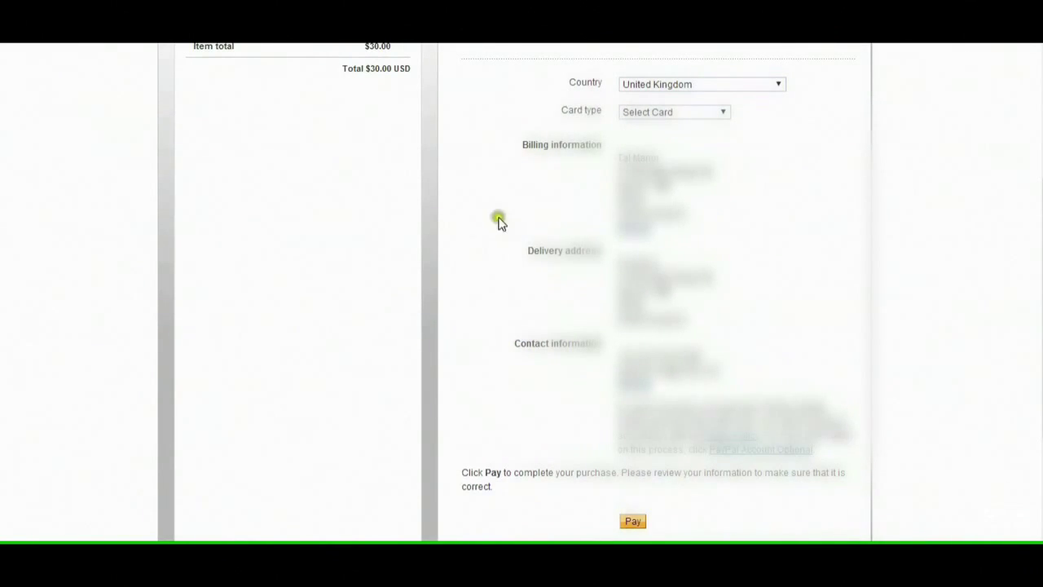
{"action": "scroll", "coordinate": [530, 224], "scroll_direction": "up", "scroll_amount": 3}
{"action": "left_click", "coordinate": [779, 318]}
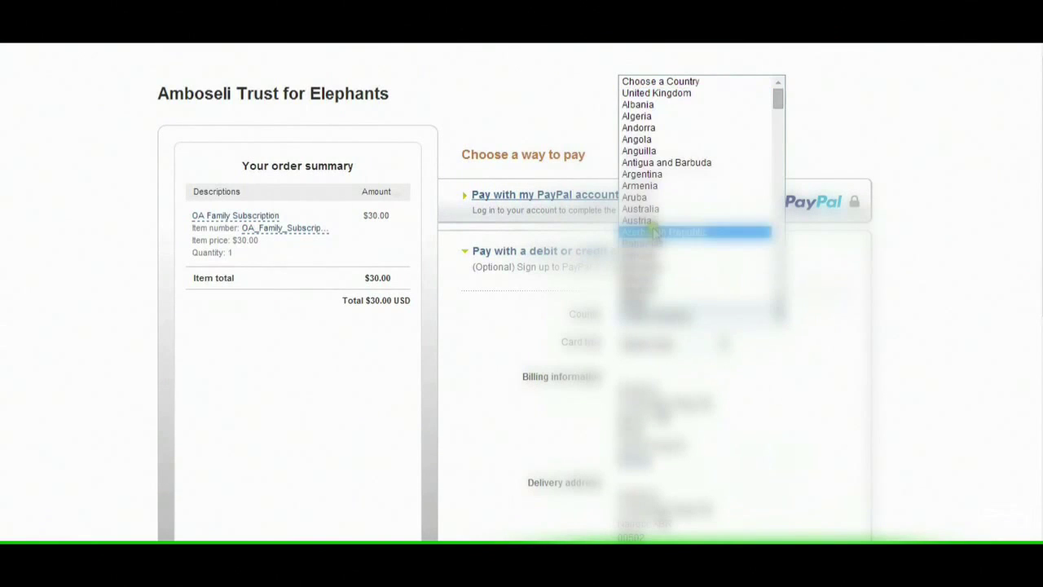
{"action": "key", "text": "u"}
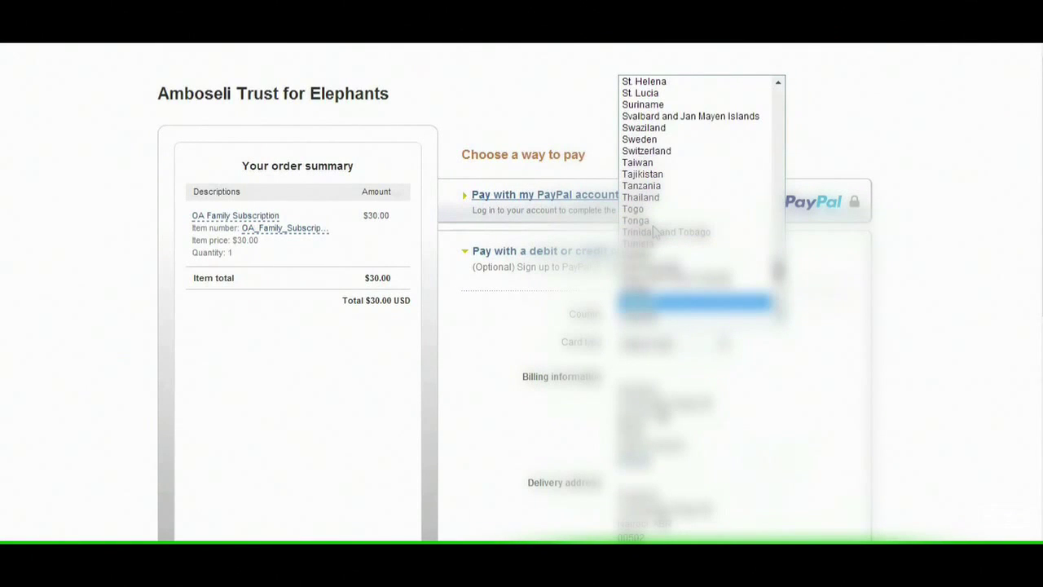
{"action": "scroll", "coordinate": [707, 292], "scroll_direction": "down", "scroll_amount": 1}
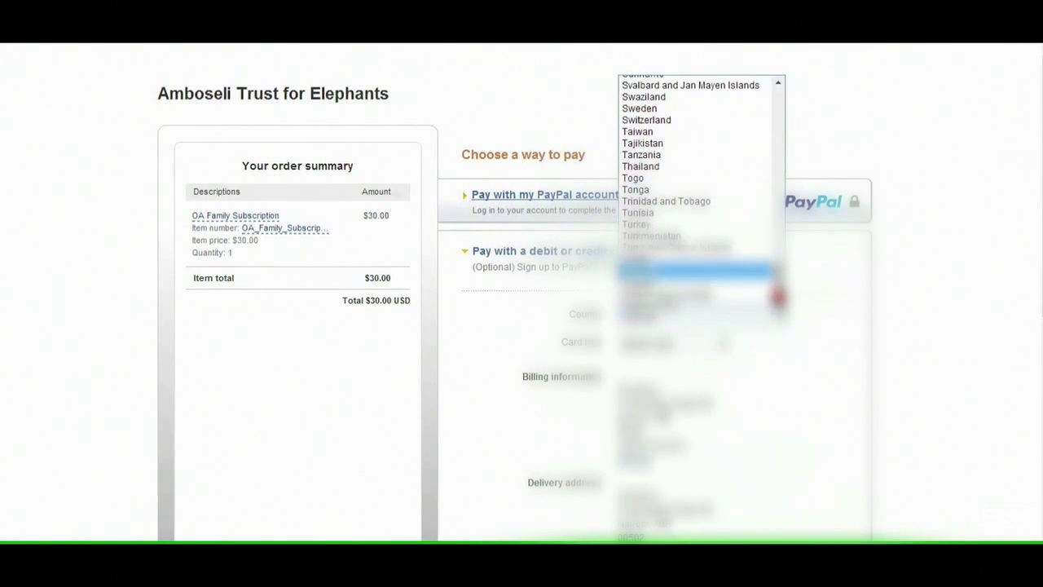
{"action": "left_click", "coordinate": [687, 295]}
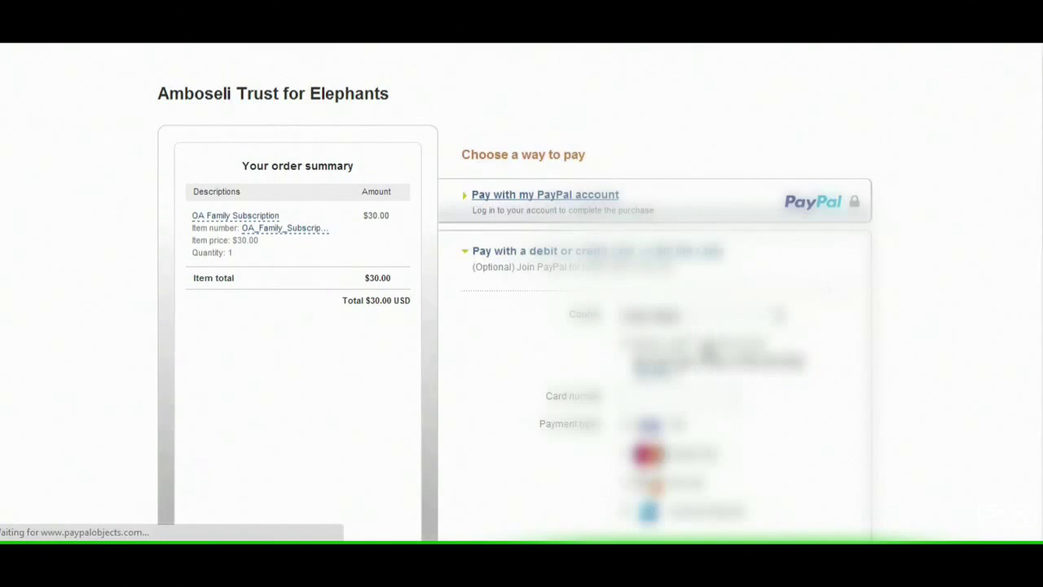
- Enter the card number in the debit or credit card form and complete the subscription payment
{"action": "scroll", "coordinate": [706, 356], "scroll_direction": "down", "scroll_amount": 1}
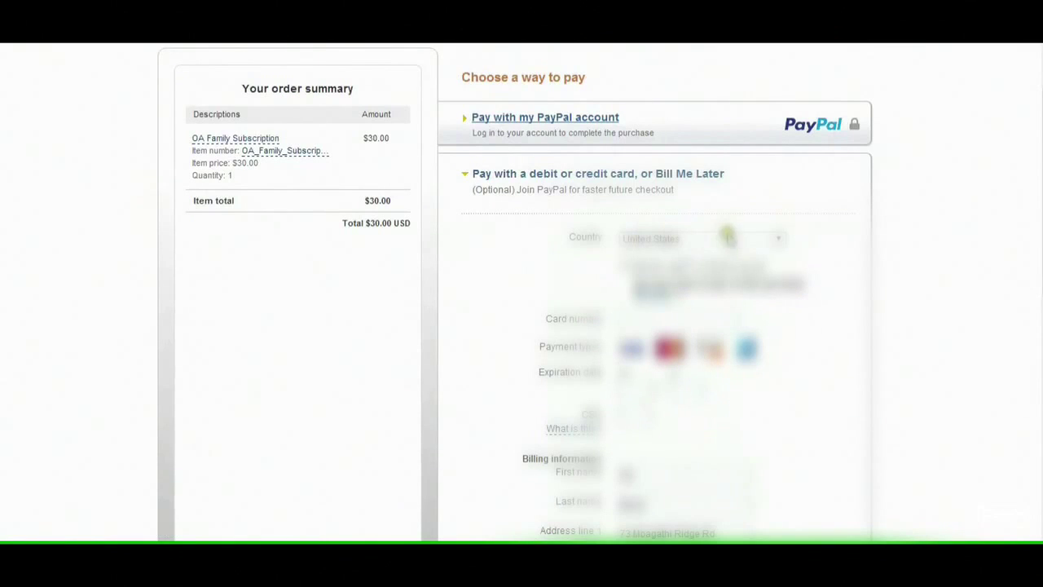
{"action": "scroll", "coordinate": [562, 337], "scroll_direction": "down", "scroll_amount": 1}
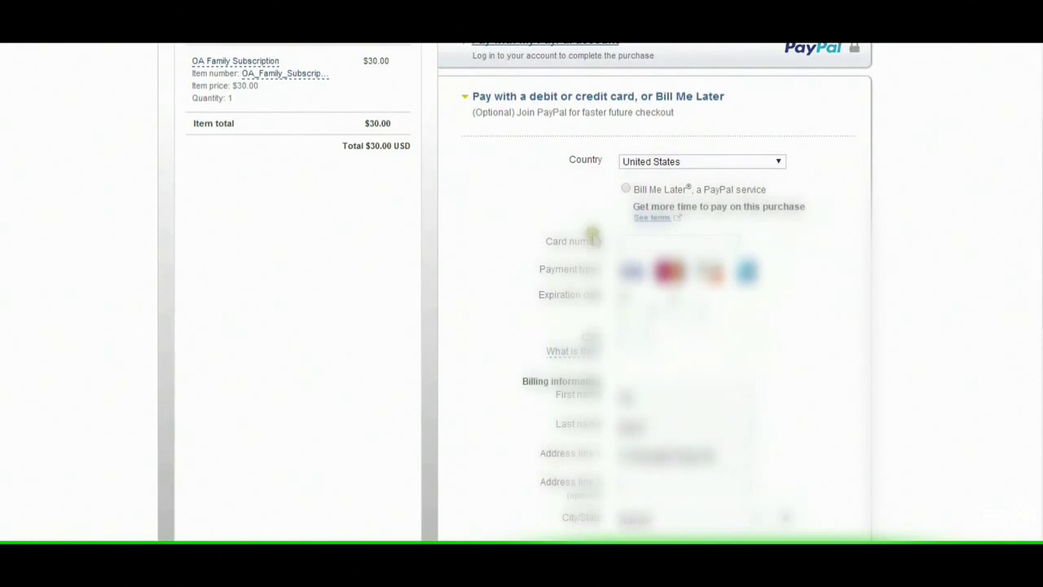
{"action": "left_click", "coordinate": [624, 240]}
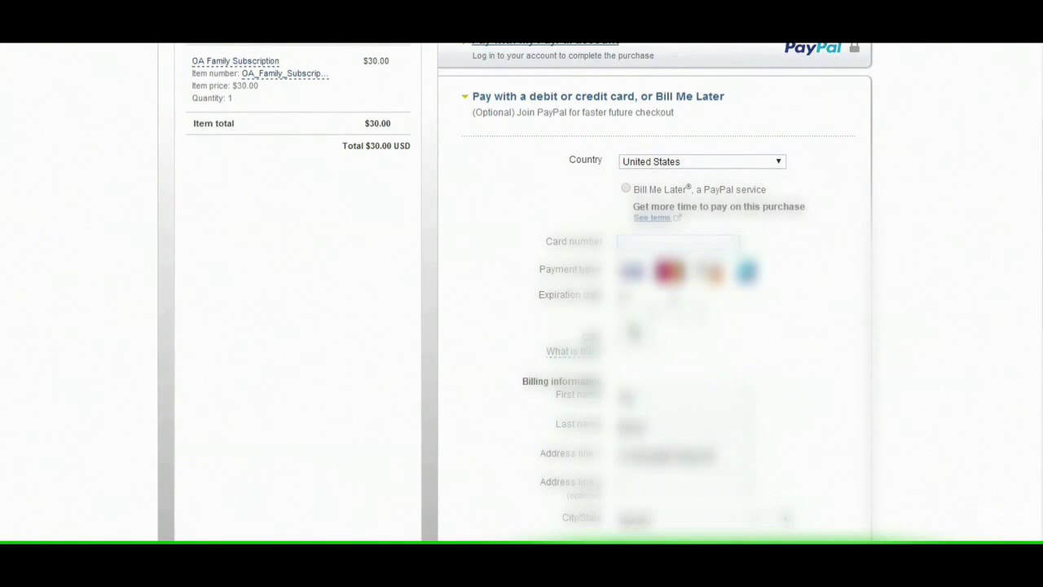
{"action": "type", "text": "3"}
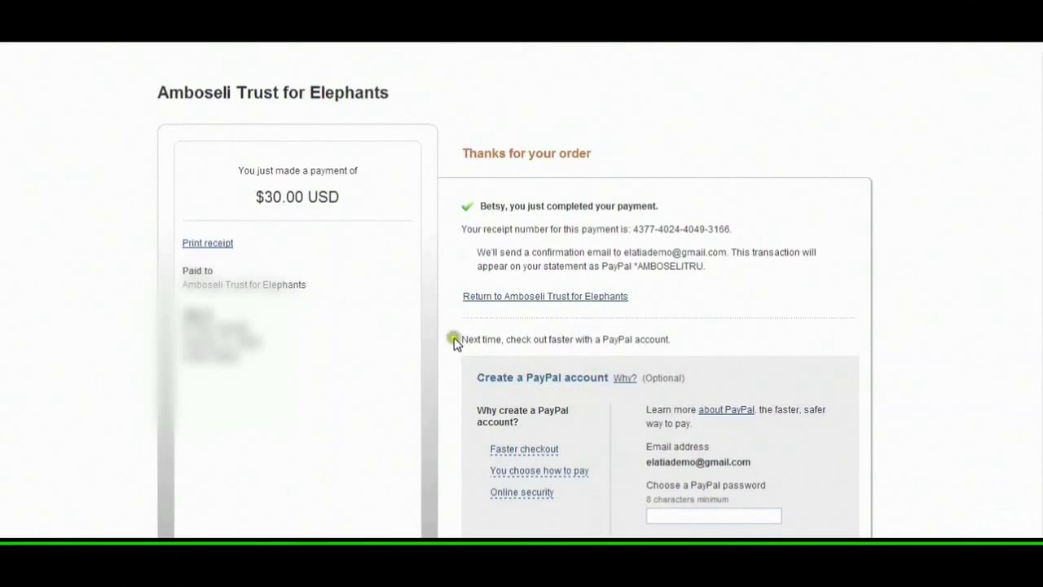
- Examine the payment confirmation page, including the receipt details and the optional offer to create a PayPal account
{"action": "scroll", "coordinate": [651, 352], "scroll_direction": "down", "scroll_amount": 5}
{"action": "scroll", "coordinate": [631, 380], "scroll_direction": "down", "scroll_amount": 1}
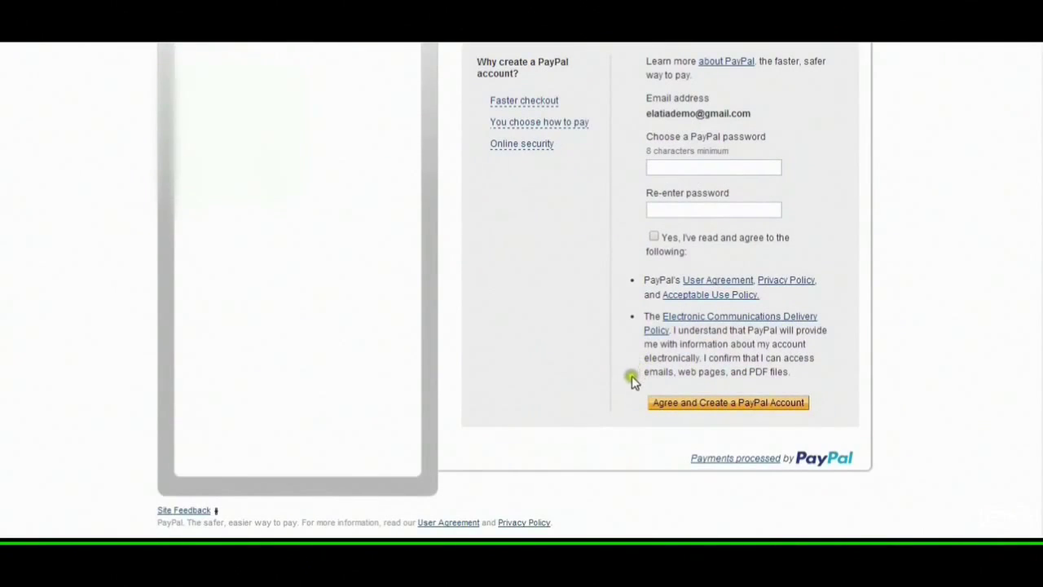
{"action": "scroll", "coordinate": [594, 373], "scroll_direction": "up", "scroll_amount": 4}
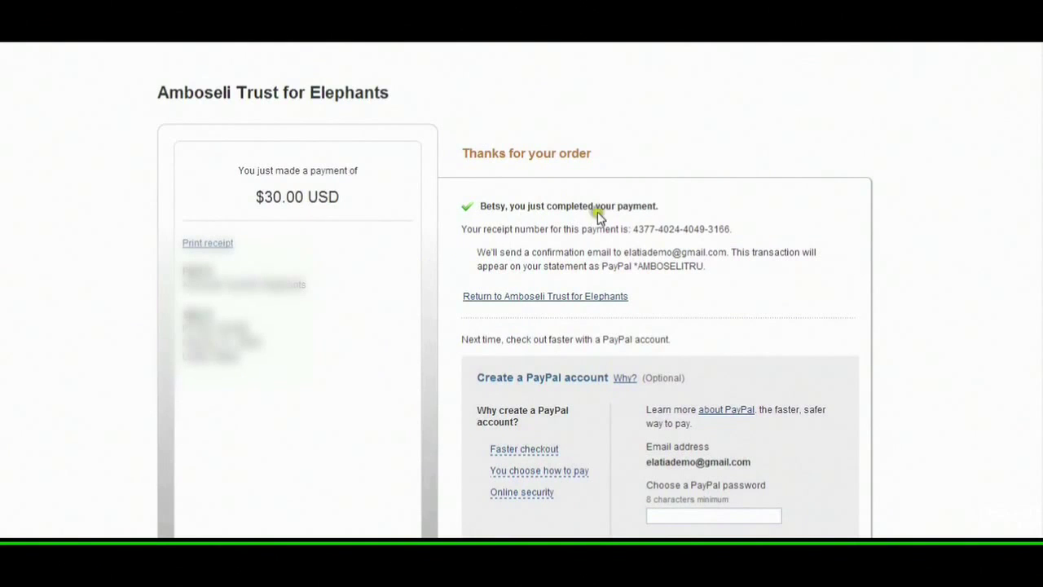
{"action": "scroll", "coordinate": [526, 408], "scroll_direction": "down", "scroll_amount": 1}
{"action": "mouse_move", "coordinate": [525, 415]}
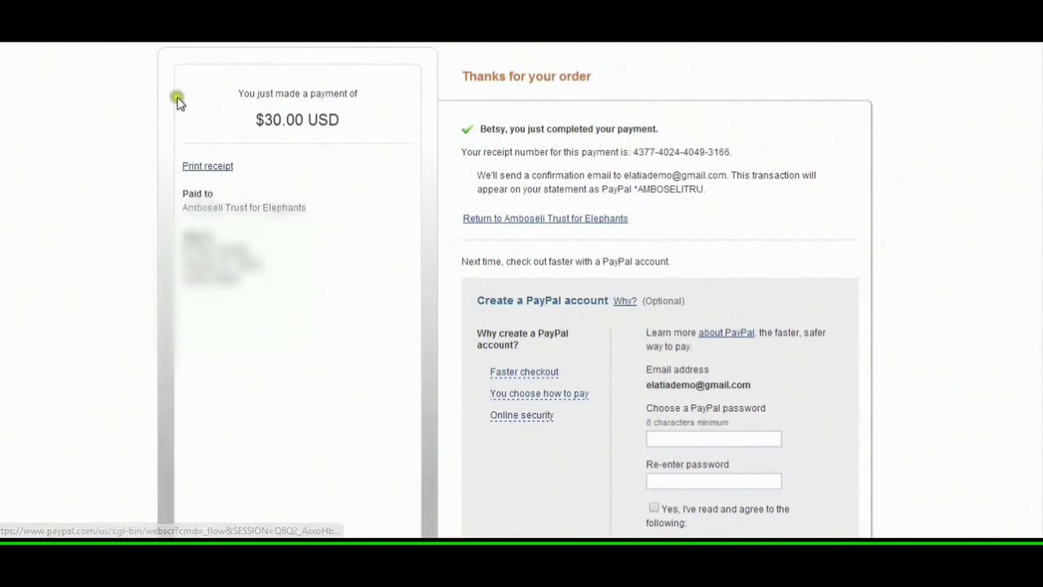
{"action": "mouse_move", "coordinate": [556, 380]}
{"action": "scroll", "coordinate": [559, 367], "scroll_direction": "down", "scroll_amount": 3}
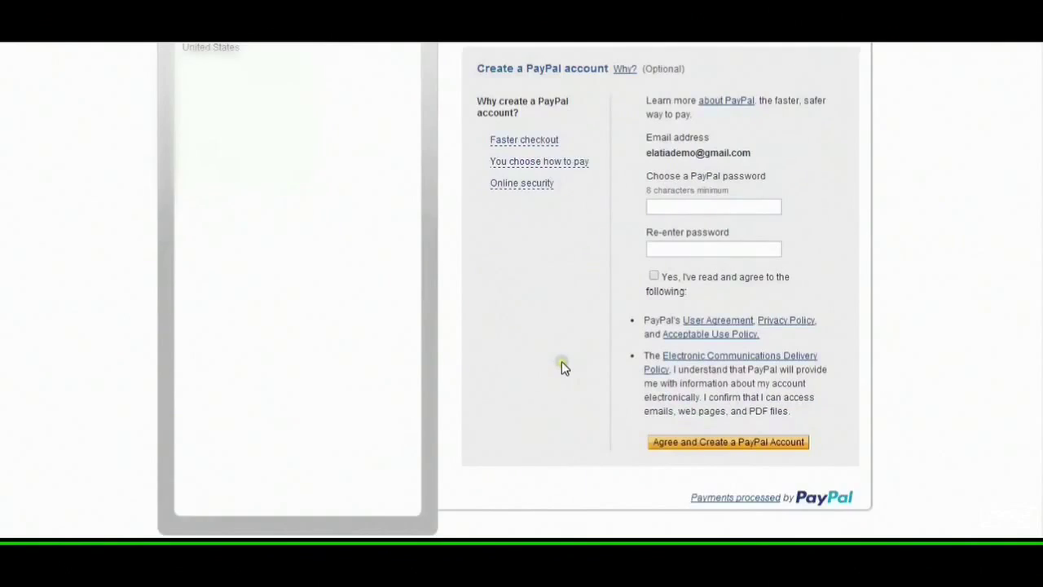
{"action": "scroll", "coordinate": [563, 364], "scroll_direction": "up", "scroll_amount": 4}
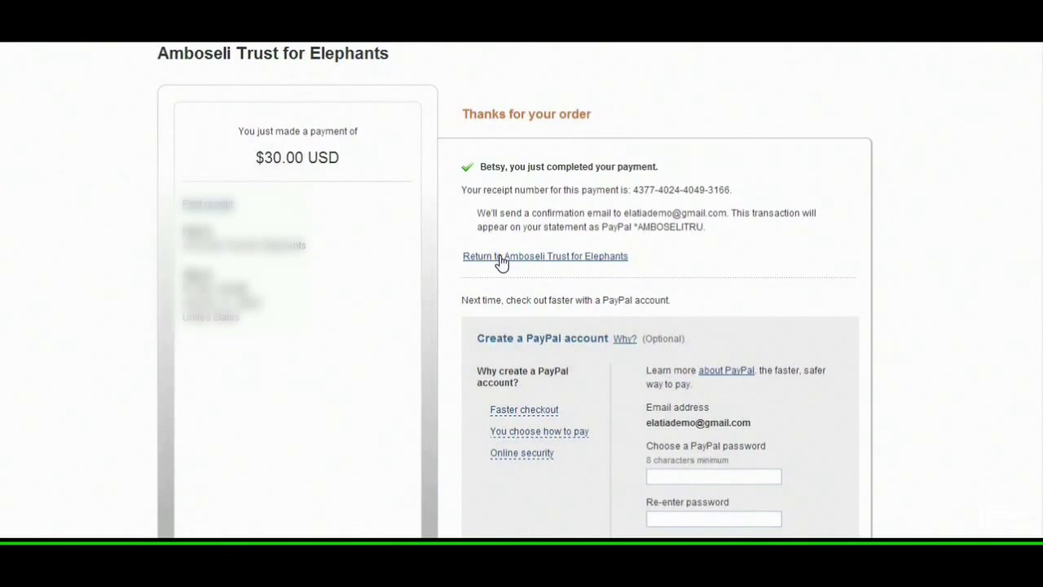
- Return to the Amboseli Trust for Elephants website and bring up the Elatia Project options and Elatia Families list
{"action": "left_click", "coordinate": [500, 259]}
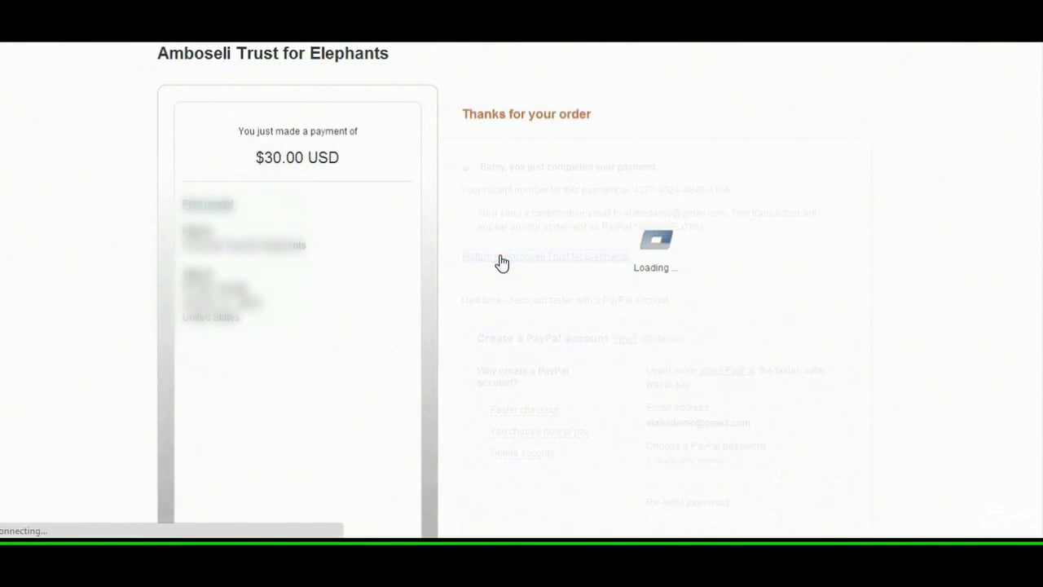
{"action": "left_click", "coordinate": [495, 258]}
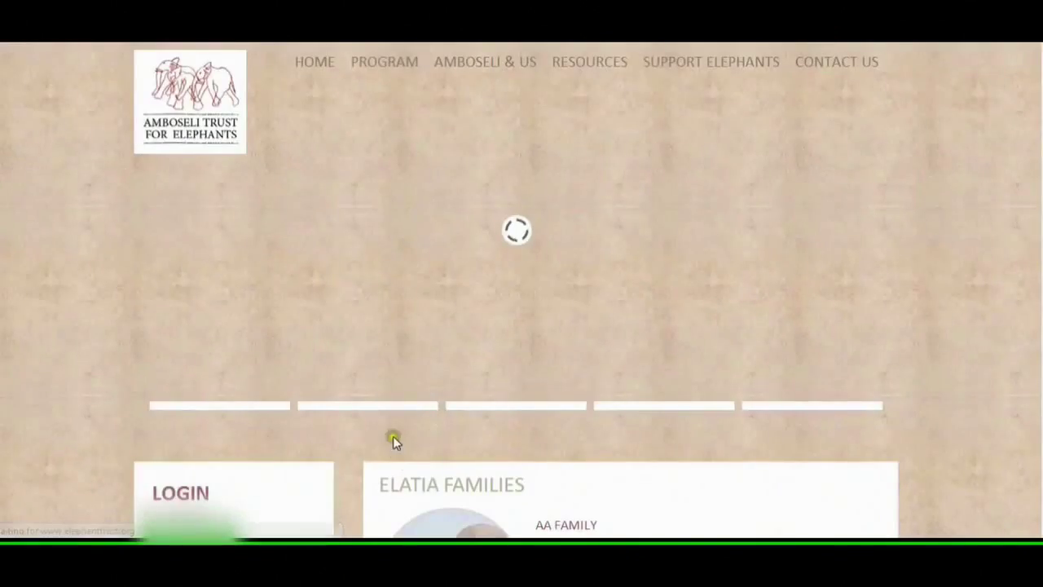
{"action": "scroll", "coordinate": [337, 344], "scroll_direction": "down", "scroll_amount": 3}
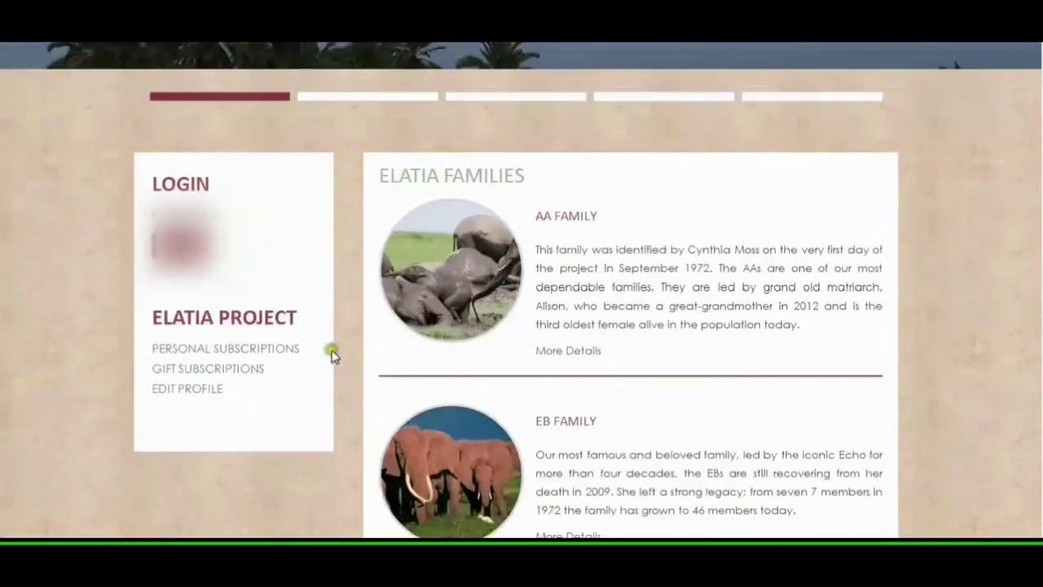